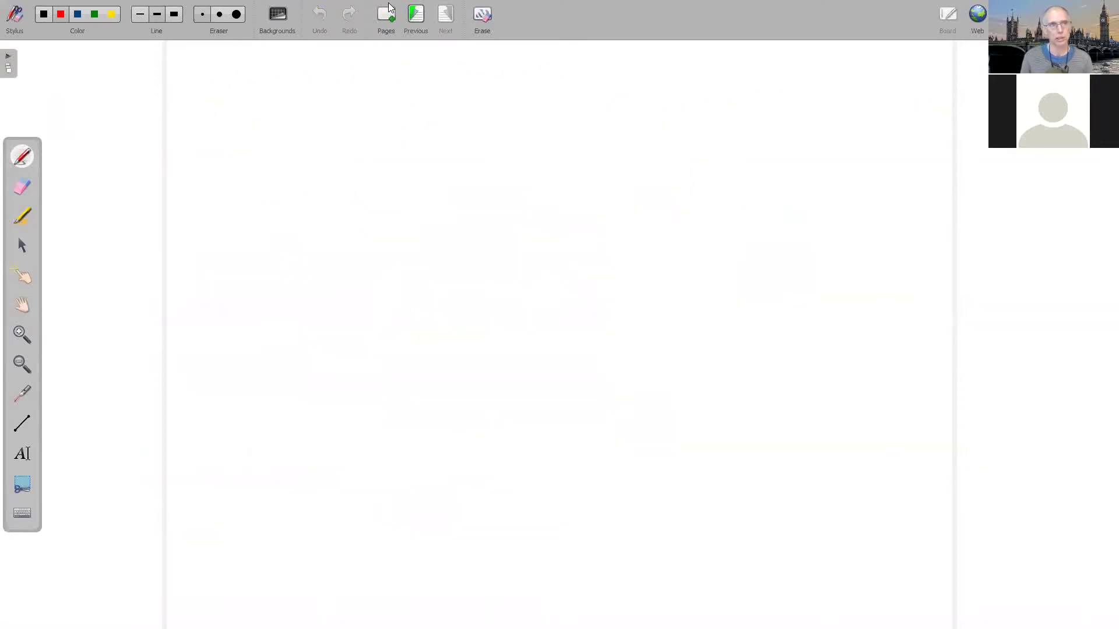
Step: Pick blue ink and handwrite 'Comparing Simple to' across the top of the page
click(78, 14)
mouse_move(194, 85)
mouse_down()
mouse_move(201, 121)
mouse_move(198, 110)
mouse_up()
mouse_move(214, 123)
mouse_down()
mouse_move(217, 106)
mouse_move(234, 129)
mouse_up()
mouse_move(241, 106)
mouse_down()
mouse_move(245, 138)
mouse_move(261, 108)
mouse_move(291, 105)
mouse_move(321, 113)
mouse_move(318, 138)
mouse_up()
mouse_move(390, 81)
mouse_down()
mouse_move(373, 93)
mouse_move(380, 107)
mouse_up()
mouse_move(404, 93)
mouse_down()
mouse_move(404, 106)
mouse_move(437, 104)
mouse_up()
mouse_move(442, 87)
mouse_down()
mouse_move(446, 119)
mouse_move(462, 102)
mouse_move(479, 108)
mouse_up()
mouse_move(513, 79)
mouse_down()
mouse_move(515, 108)
mouse_move(524, 88)
mouse_up()
drag(538, 92, 535, 93)
Step: Finish the title with 'Compound Interest' and complete the g of Comparing
drag(603, 80, 604, 107)
drag(613, 90, 656, 126)
mouse_move(655, 96)
mouse_down()
mouse_move(657, 124)
mouse_move(692, 94)
mouse_up()
mouse_move(698, 98)
mouse_down()
mouse_move(752, 109)
mouse_move(833, 85)
mouse_up()
mouse_move(813, 86)
mouse_down()
mouse_move(814, 100)
mouse_move(830, 103)
mouse_up()
drag(830, 106, 873, 87)
mouse_move(872, 85)
mouse_down()
mouse_move(921, 104)
mouse_move(927, 94)
mouse_move(933, 109)
mouse_up()
drag(963, 68, 967, 107)
drag(950, 88, 982, 82)
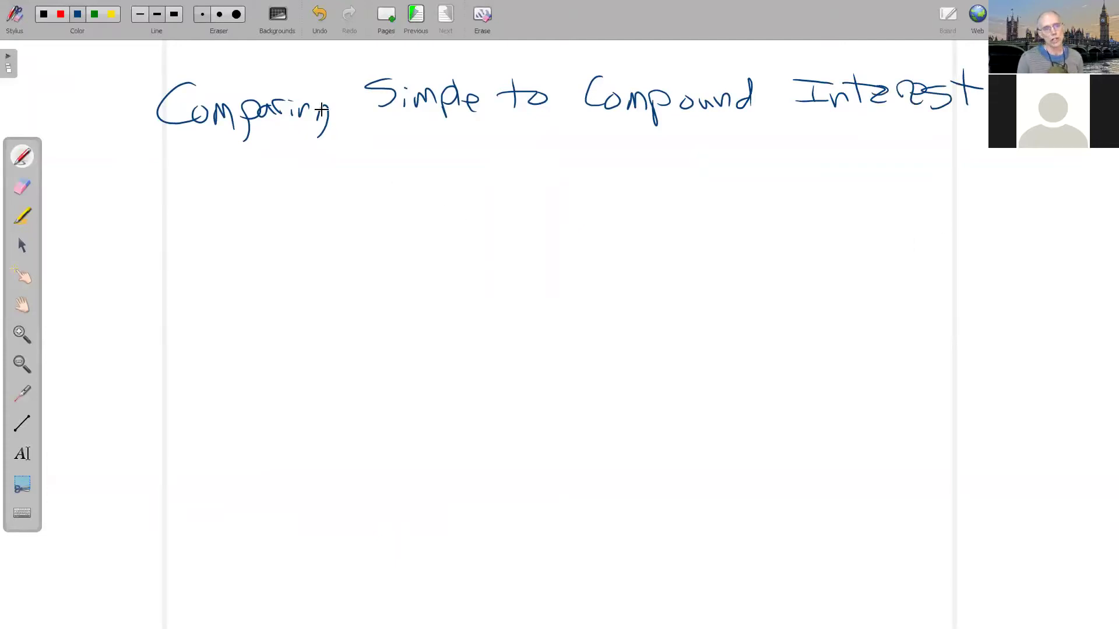
mouse_move(329, 108)
mouse_down()
mouse_move(316, 114)
mouse_move(320, 125)
mouse_up()
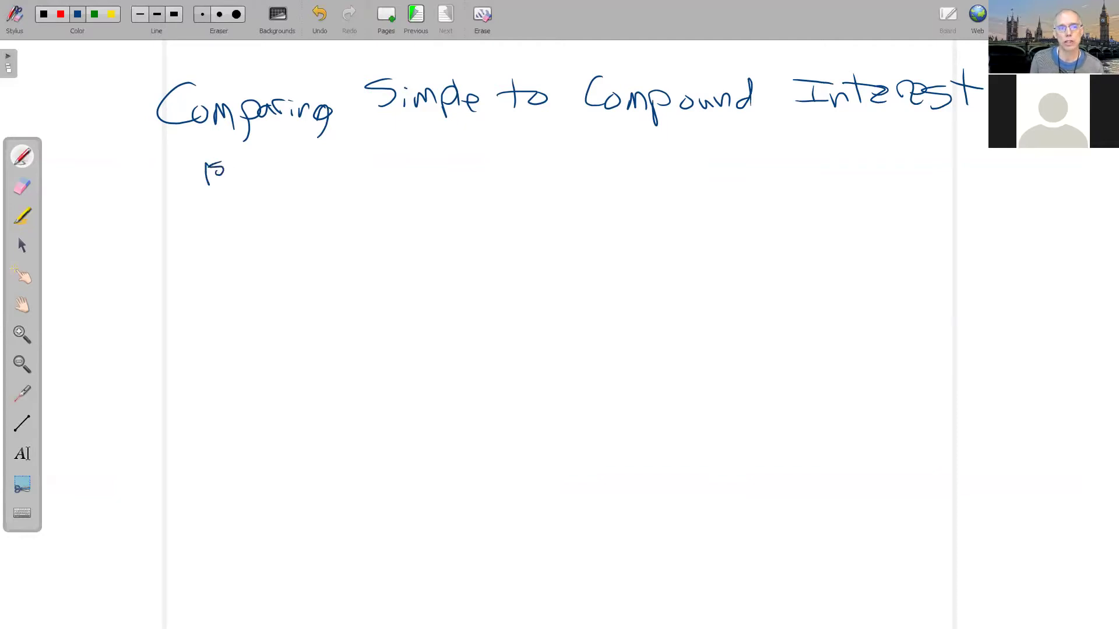
Step: Write '1st Job offer ⇒ $40,000' below the title
mouse_move(232, 153)
mouse_down()
mouse_move(263, 181)
mouse_move(369, 165)
mouse_move(378, 177)
mouse_up()
mouse_move(371, 163)
mouse_down()
mouse_move(391, 146)
mouse_move(400, 175)
mouse_up()
mouse_move(395, 161)
mouse_down()
mouse_move(434, 174)
mouse_move(469, 158)
mouse_move(545, 152)
mouse_up()
mouse_move(512, 162)
mouse_down()
mouse_move(533, 159)
mouse_move(527, 170)
mouse_up()
mouse_move(600, 141)
mouse_down()
mouse_move(615, 159)
mouse_move(605, 169)
mouse_move(620, 147)
mouse_up()
mouse_move(637, 164)
mouse_down()
mouse_move(636, 174)
mouse_move(672, 152)
mouse_up()
mouse_move(690, 150)
mouse_down()
mouse_move(682, 166)
mouse_move(690, 151)
mouse_up()
drag(581, 133, 567, 153)
drag(574, 124, 575, 157)
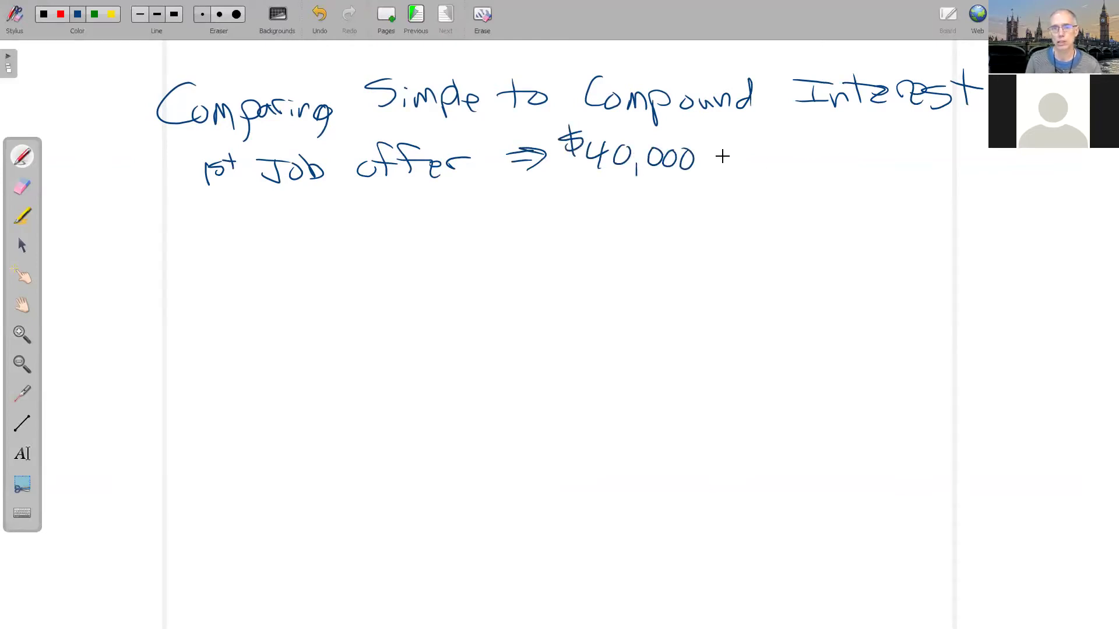
Step: Add 'yearly Salary' and, on the line below, 'yearly of 4%'
drag(721, 152, 728, 161)
mouse_move(731, 146)
mouse_down()
mouse_move(775, 156)
mouse_move(787, 142)
mouse_move(793, 177)
mouse_up()
drag(846, 134, 828, 158)
drag(863, 147, 877, 159)
mouse_move(883, 127)
mouse_down()
mouse_move(887, 160)
mouse_move(941, 152)
mouse_up()
drag(956, 139, 935, 175)
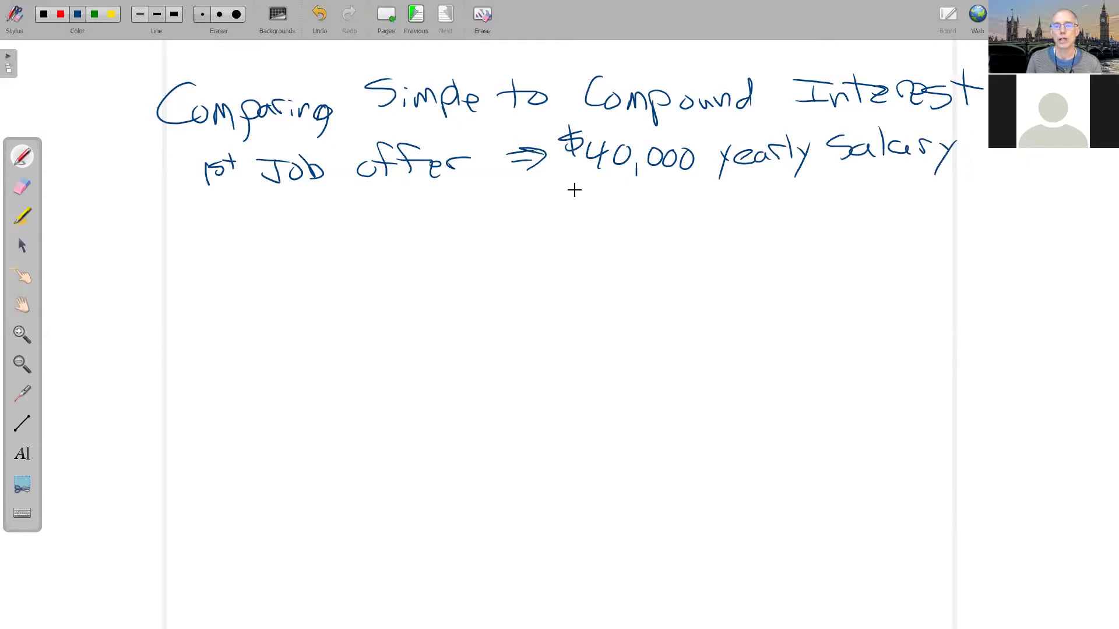
drag(590, 189, 599, 205)
mouse_move(610, 187)
mouse_down()
mouse_move(591, 224)
mouse_move(670, 190)
mouse_move(690, 223)
mouse_up()
drag(751, 192, 766, 203)
drag(760, 190, 776, 187)
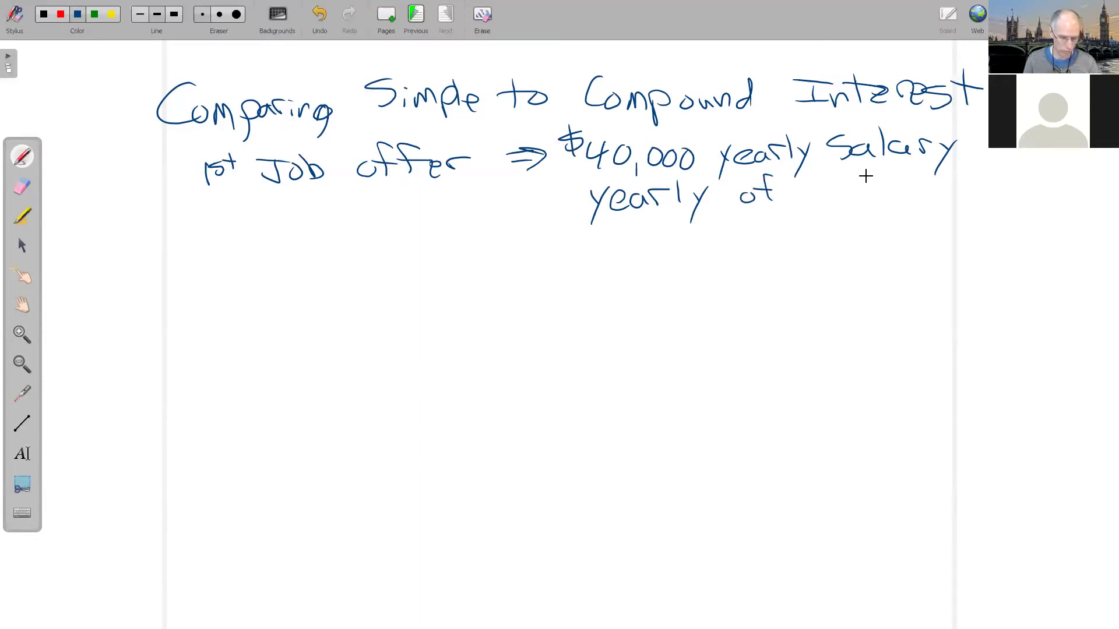
mouse_move(839, 174)
mouse_down()
mouse_move(860, 190)
mouse_move(843, 208)
mouse_move(870, 178)
mouse_up()
mouse_move(884, 175)
mouse_down()
mouse_move(866, 204)
mouse_move(885, 195)
mouse_up()
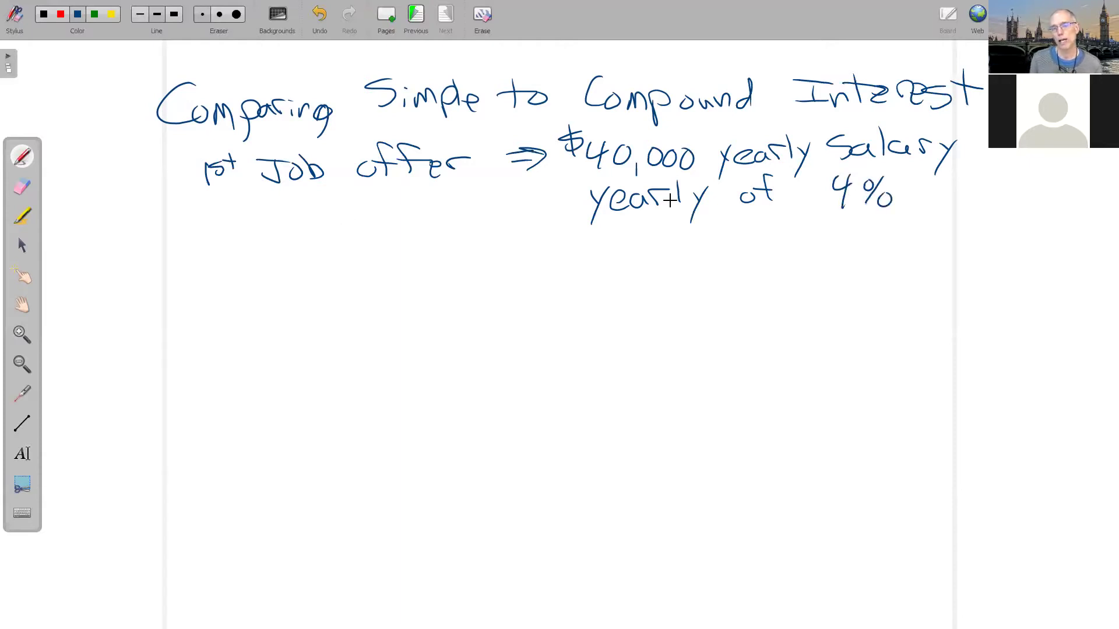
Step: Write '1st year $40,000' beneath the offer
mouse_move(271, 263)
mouse_down()
mouse_move(270, 279)
mouse_move(297, 263)
mouse_up()
drag(293, 257, 342, 275)
mouse_move(351, 260)
mouse_down()
mouse_move(327, 296)
mouse_move(382, 271)
mouse_up()
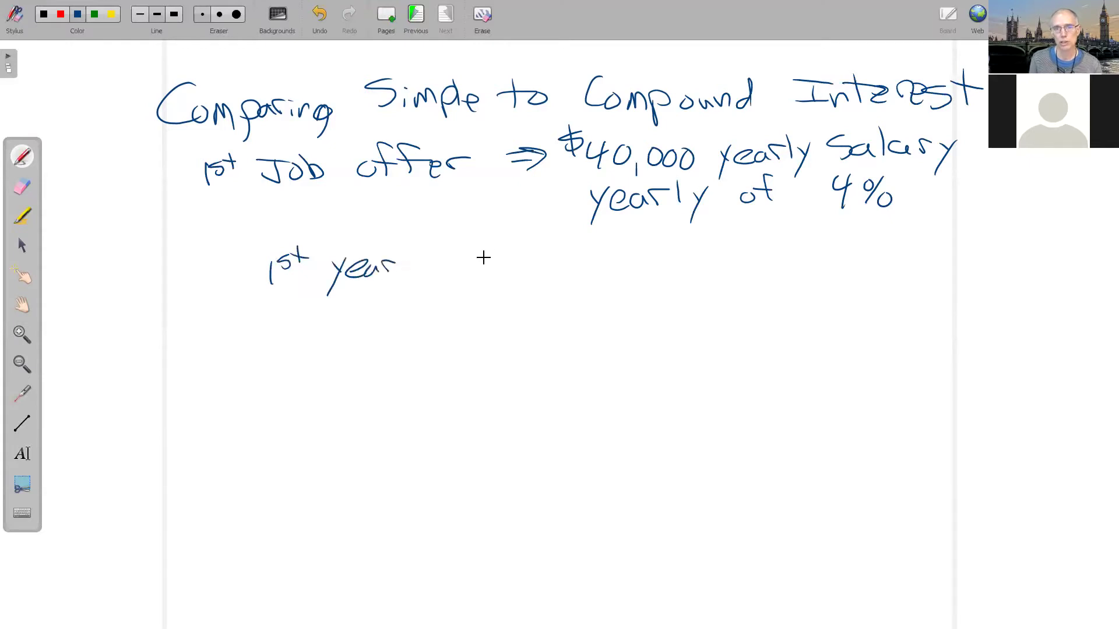
drag(452, 246, 468, 260)
mouse_move(460, 250)
mouse_down()
mouse_move(460, 274)
mouse_move(478, 253)
mouse_move(528, 255)
mouse_move(485, 279)
mouse_move(433, 266)
mouse_up()
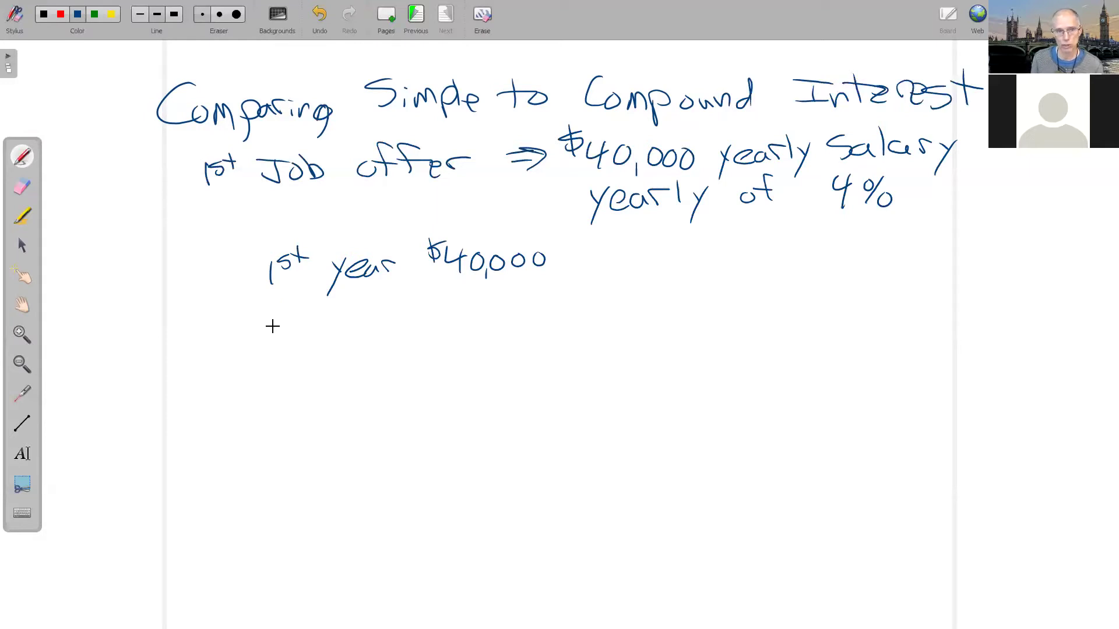
Step: Write '2nd year $40,000(1+0.04)' below the 1st-year line
drag(269, 325, 279, 341)
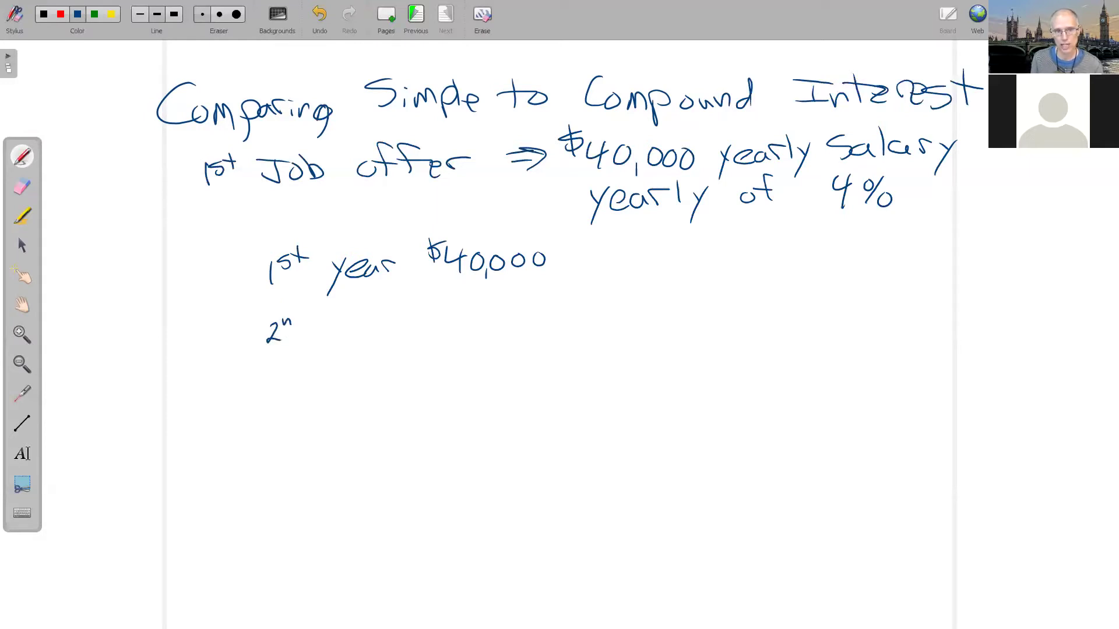
mouse_move(305, 305)
mouse_down()
mouse_move(298, 320)
mouse_move(329, 355)
mouse_move(372, 332)
mouse_move(392, 335)
mouse_up()
drag(393, 335, 409, 319)
drag(475, 304, 474, 335)
mouse_move(494, 309)
mouse_down()
mouse_move(547, 312)
mouse_move(498, 339)
mouse_up()
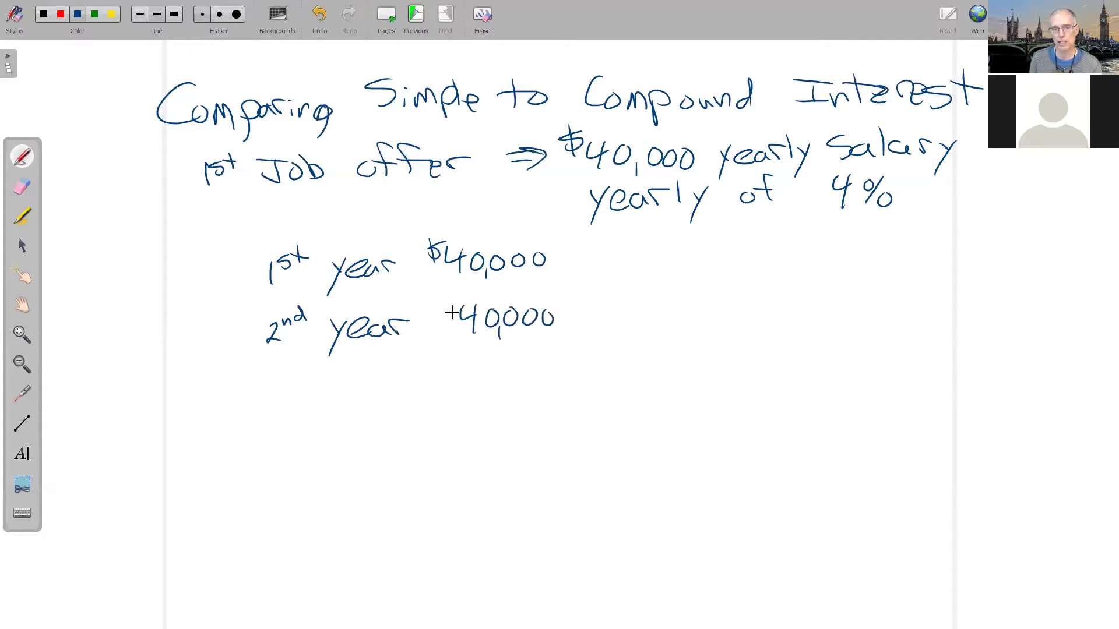
drag(446, 299, 436, 313)
drag(441, 295, 446, 319)
mouse_move(579, 296)
mouse_down()
mouse_move(577, 333)
mouse_move(612, 312)
mouse_up()
mouse_move(605, 307)
mouse_down()
mouse_move(605, 320)
mouse_move(661, 308)
mouse_move(688, 330)
mouse_up()
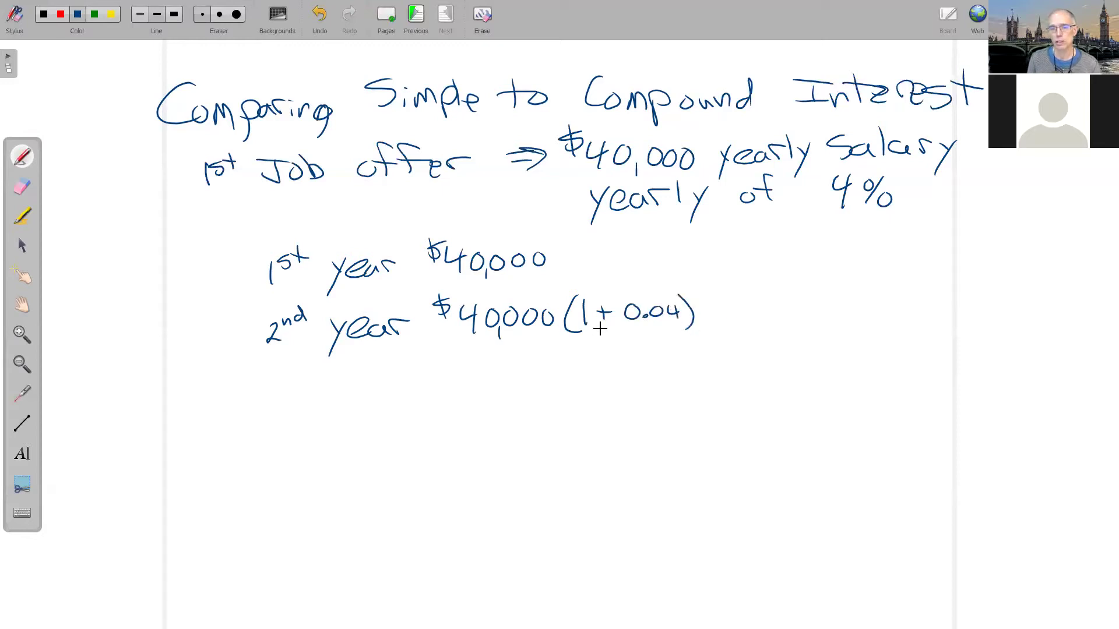
Step: Rewrite the 2nd-year salary beneath as '40000 × 1.04'
drag(594, 341, 596, 357)
mouse_move(608, 353)
mouse_down()
mouse_move(633, 341)
mouse_move(648, 351)
mouse_up()
drag(643, 337, 644, 362)
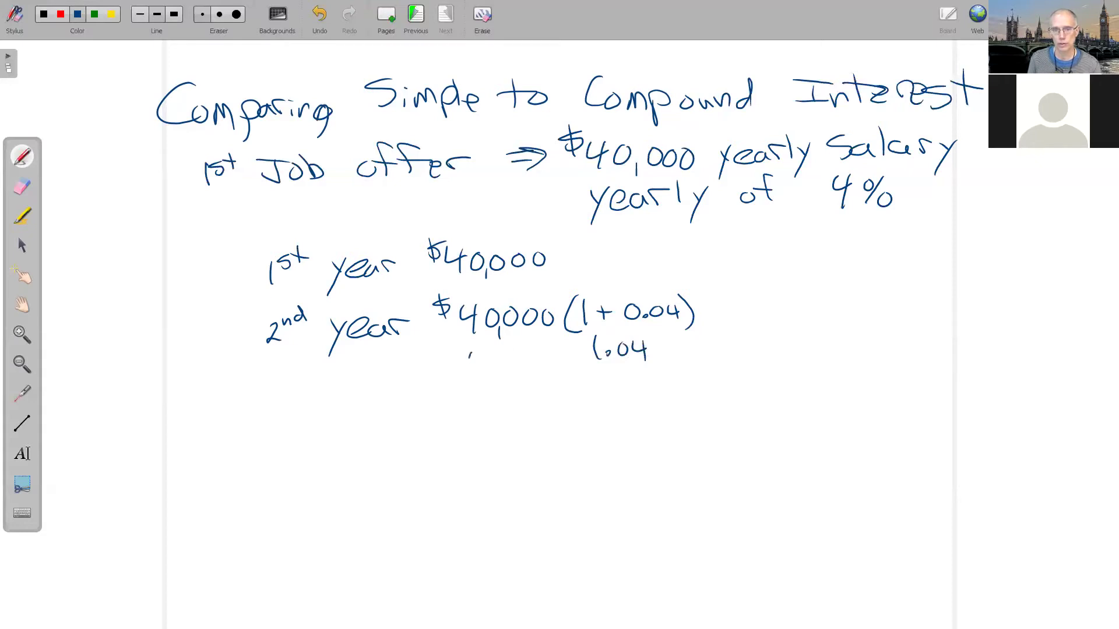
drag(500, 353, 499, 355)
mouse_move(515, 354)
mouse_down()
mouse_move(581, 363)
mouse_move(571, 364)
mouse_up()
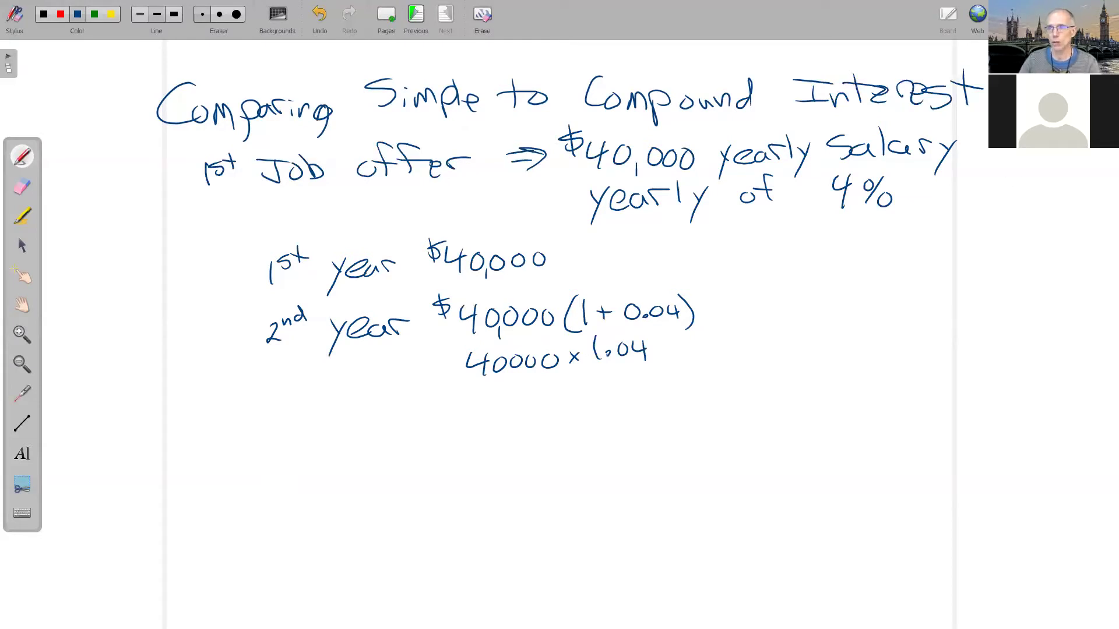
Step: Compute 40000 × 1.04 = 41600 on Google's calculator in Chrome
key(alt+Tab)
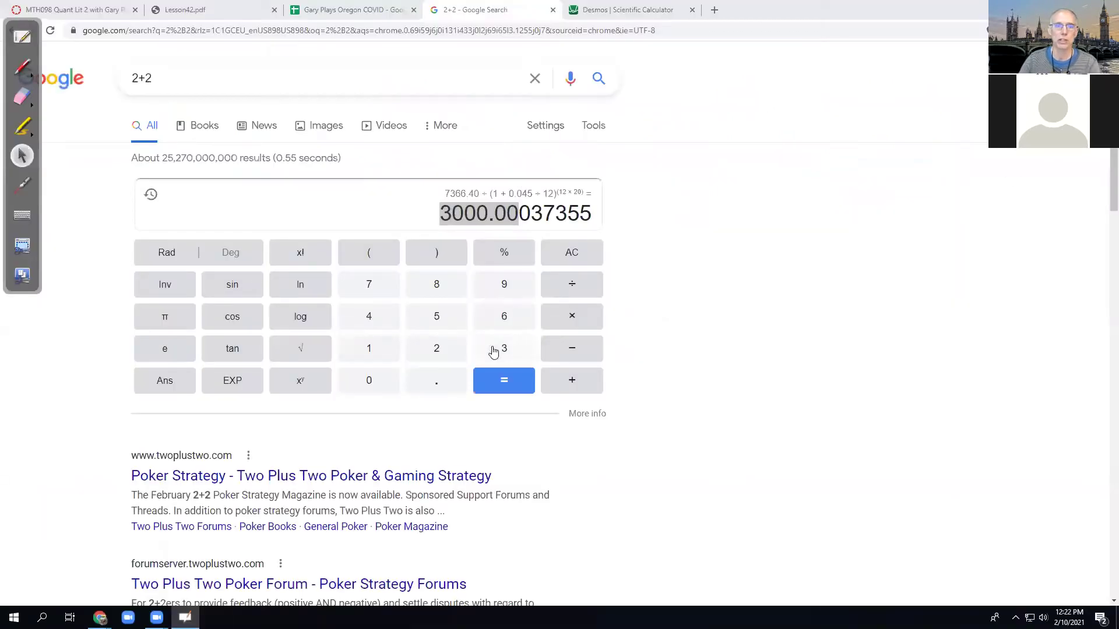
click(368, 313)
click(371, 381)
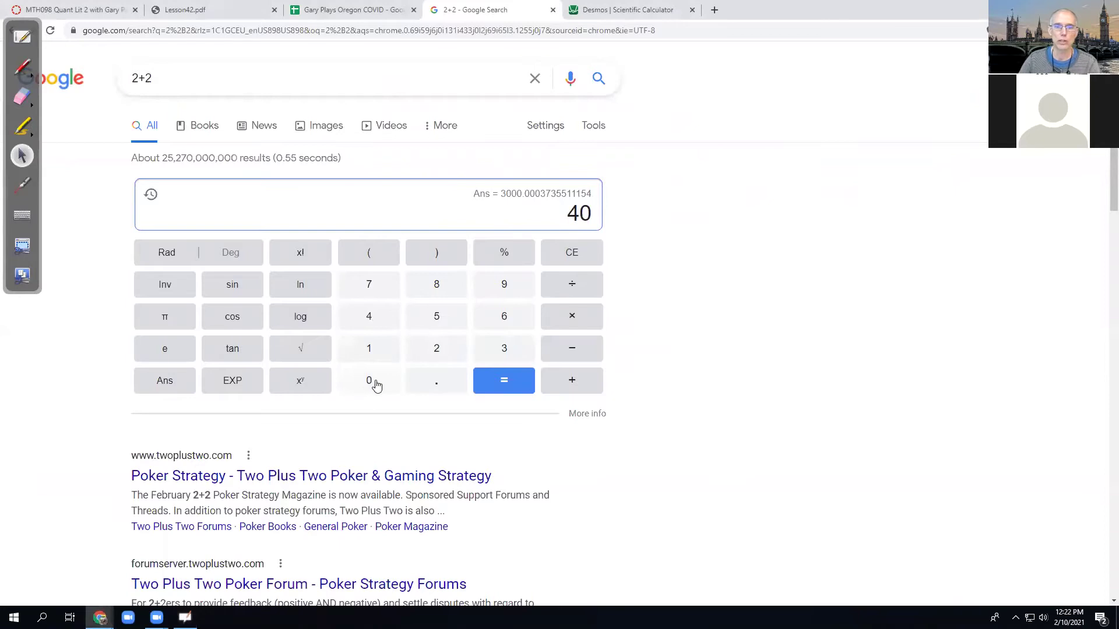
click(376, 383)
click(376, 383)
click(376, 384)
click(555, 325)
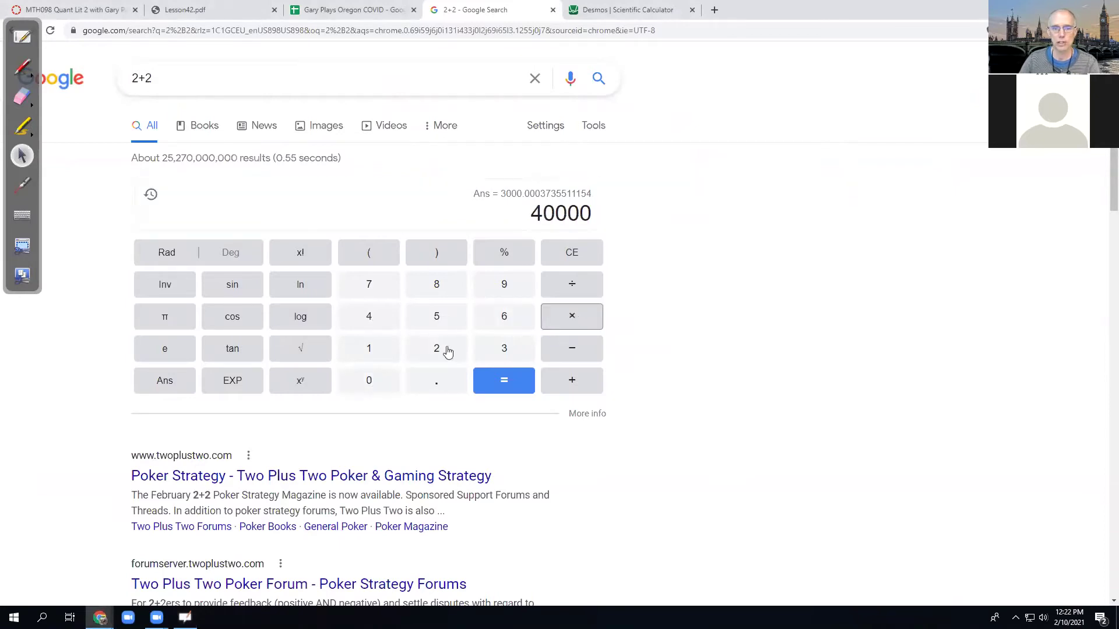
click(374, 354)
click(417, 380)
click(369, 380)
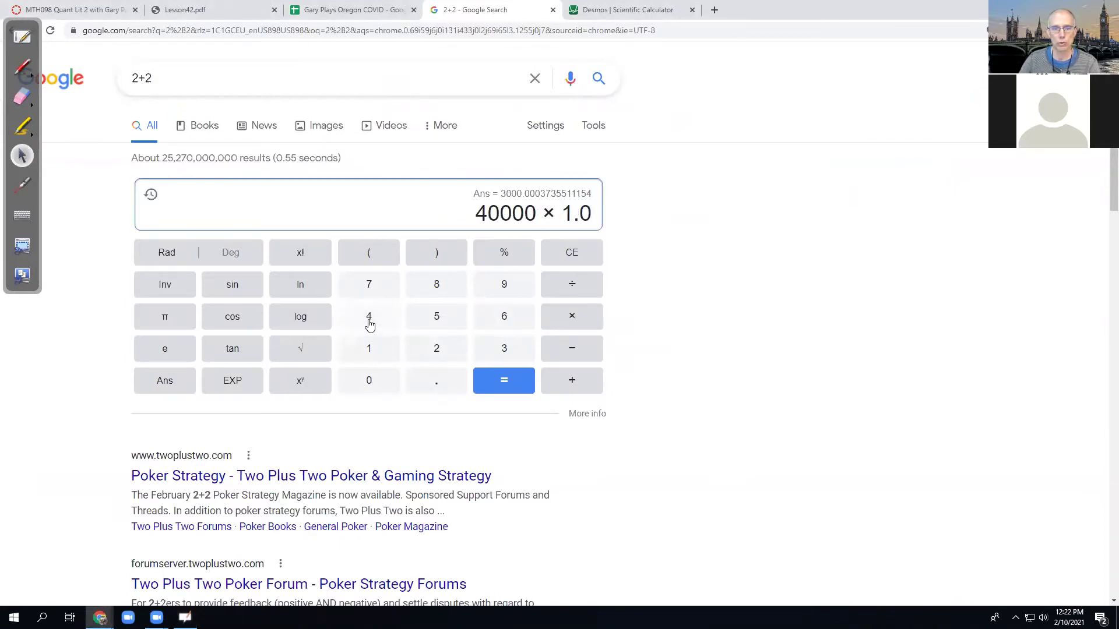
click(370, 320)
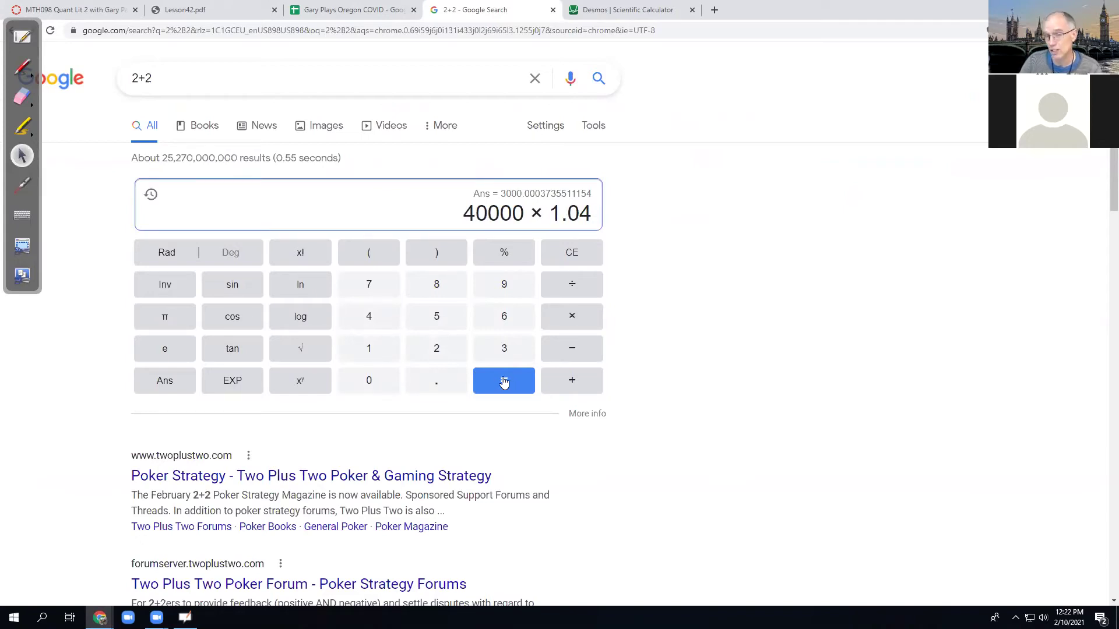
click(501, 381)
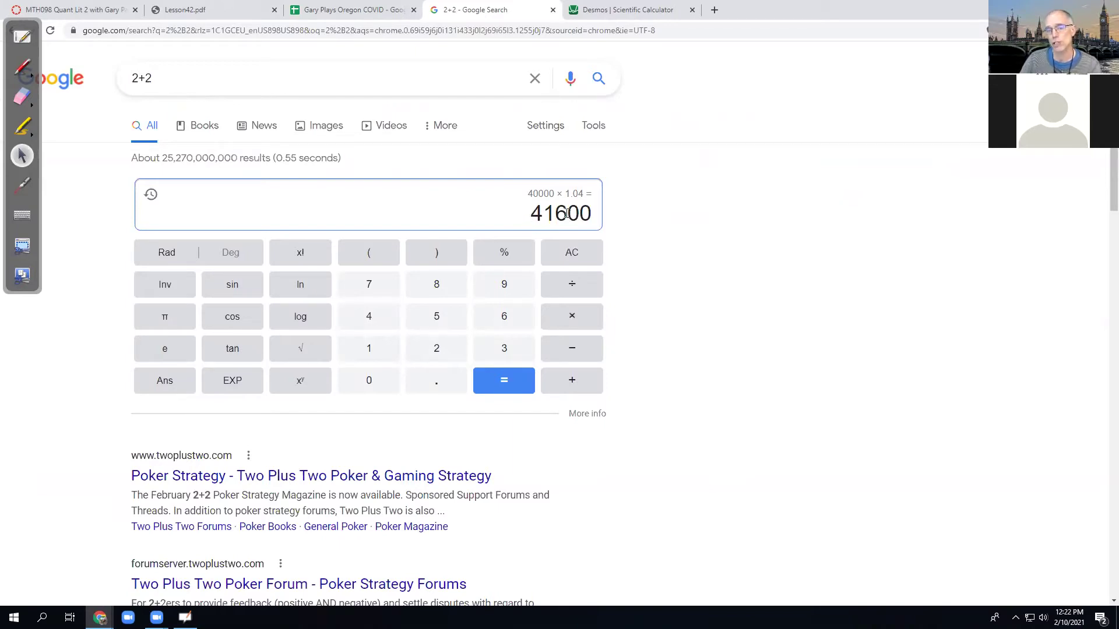
Step: Back in OpenBoard, write the 2nd-year result '= 41,600'
click(23, 37)
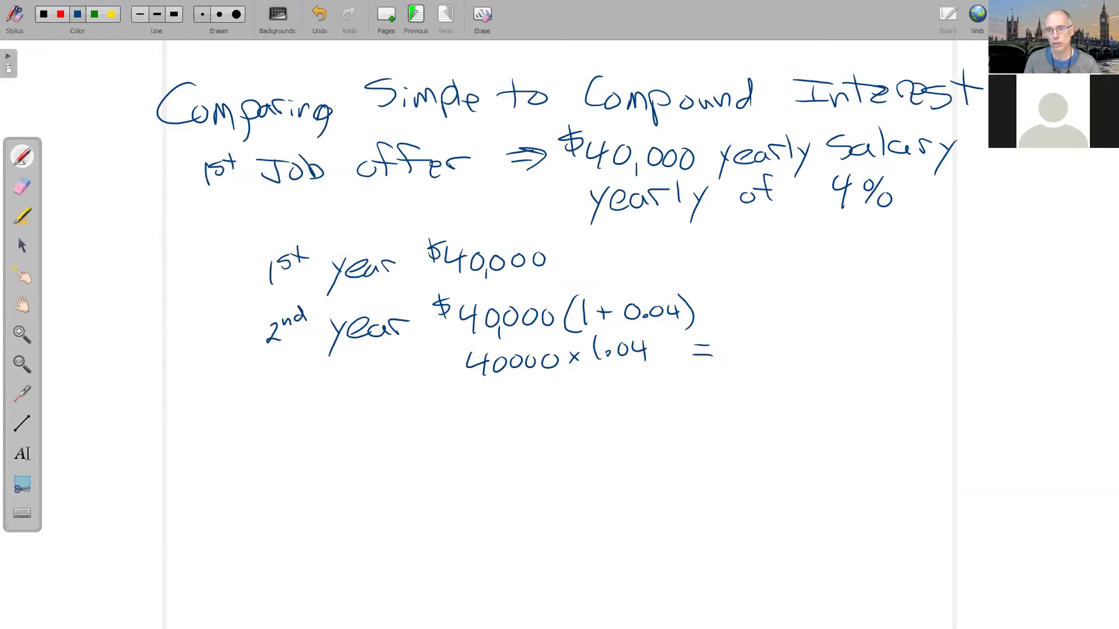
drag(750, 330, 760, 348)
mouse_move(757, 332)
mouse_down()
mouse_move(756, 363)
mouse_move(769, 362)
mouse_up()
mouse_move(797, 335)
mouse_down()
mouse_move(784, 353)
mouse_move(816, 339)
mouse_up()
mouse_move(834, 337)
mouse_down()
mouse_move(826, 349)
mouse_move(835, 338)
mouse_up()
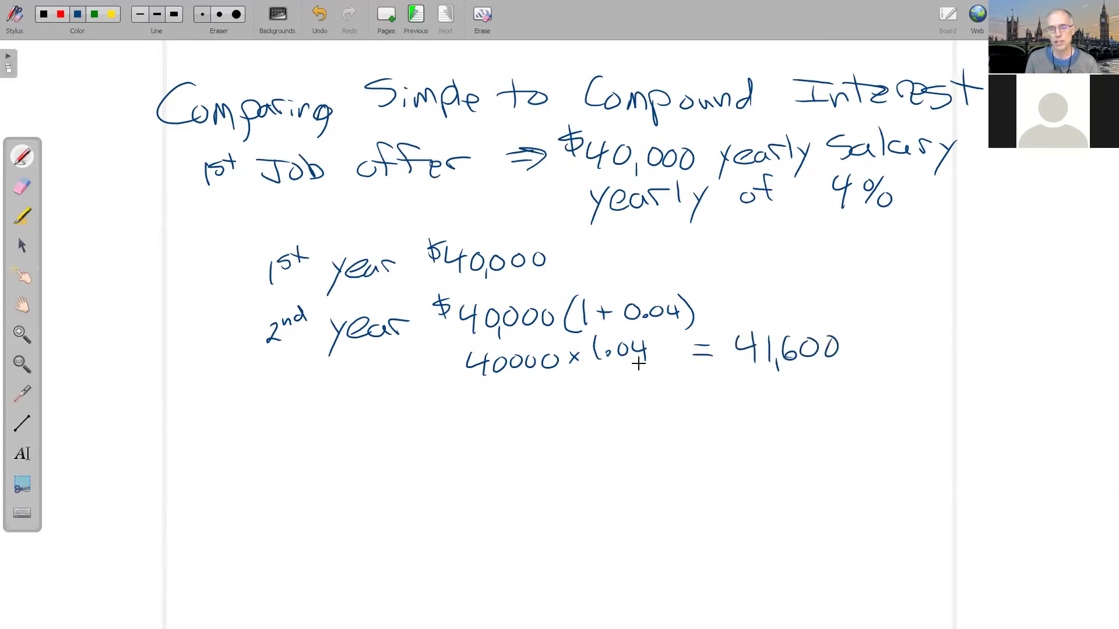
Step: Write the formula F = P(1+r)^t at the right and mark the 2nd-year factor with exponent 1
mouse_move(861, 247)
mouse_down()
mouse_move(861, 275)
mouse_move(877, 247)
mouse_up()
drag(861, 261, 873, 260)
mouse_move(883, 257)
mouse_down()
mouse_move(956, 276)
mouse_move(978, 261)
mouse_up()
mouse_move(971, 255)
mouse_down()
mouse_move(971, 271)
mouse_move(994, 258)
mouse_up()
drag(996, 249, 1000, 279)
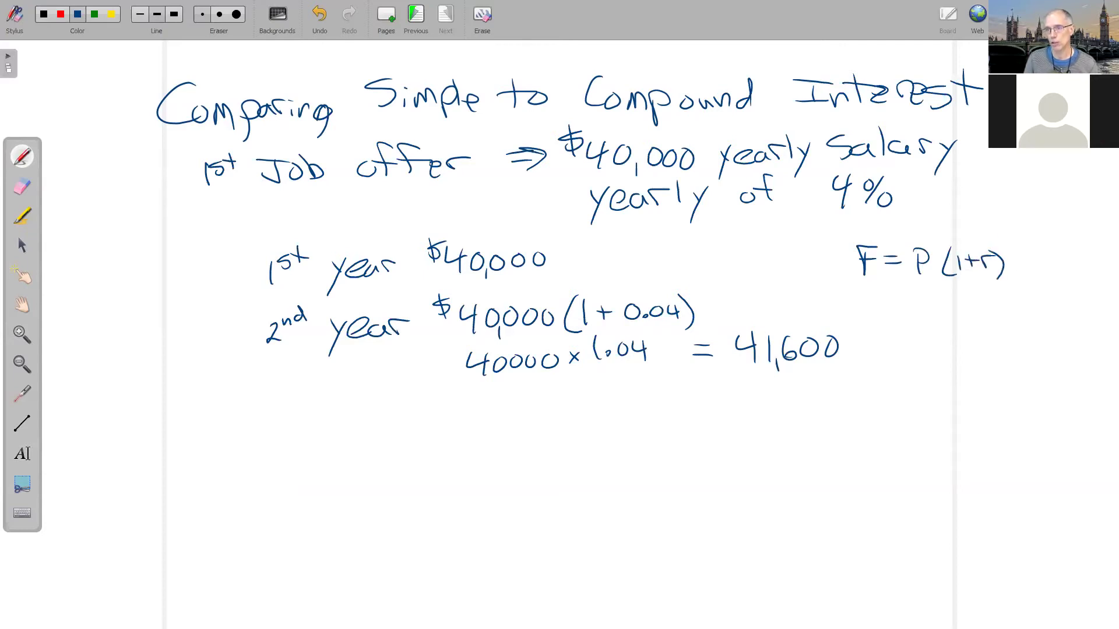
drag(1005, 239, 1004, 252)
drag(1000, 245, 1011, 244)
drag(687, 286, 687, 294)
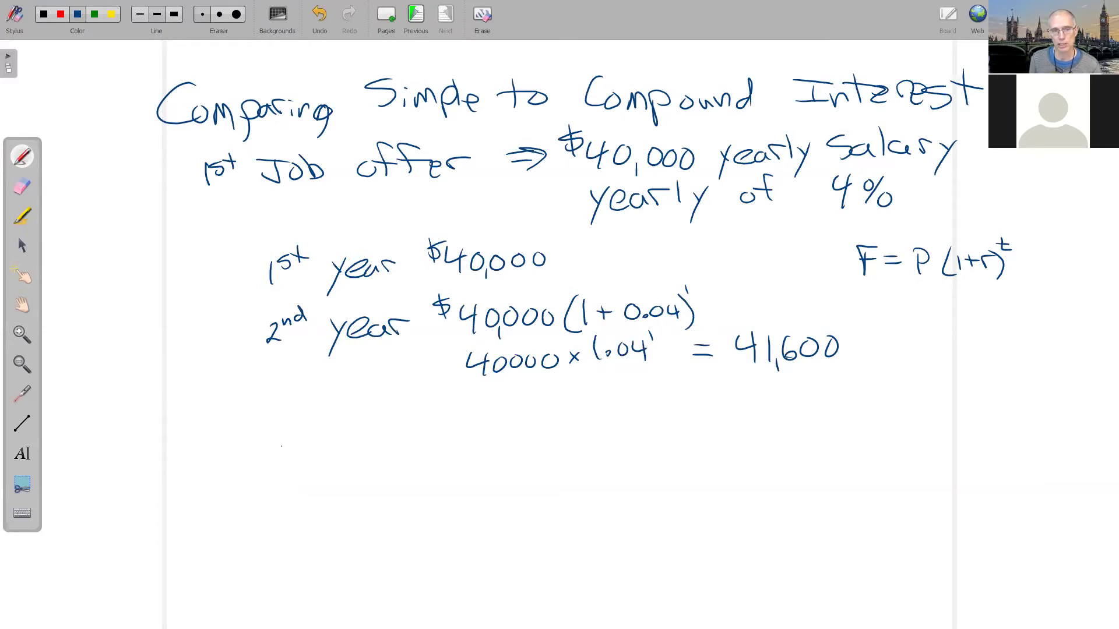
Step: Write the line '10th year 40000 × 1.04^10 =' below the 2nd-year work
mouse_move(282, 446)
mouse_down()
mouse_move(278, 470)
mouse_move(291, 449)
mouse_up()
mouse_move(303, 434)
mouse_down()
mouse_move(304, 455)
mouse_move(310, 440)
mouse_move(348, 462)
mouse_up()
drag(359, 442, 342, 475)
drag(357, 456, 389, 461)
mouse_move(393, 450)
mouse_down()
mouse_move(396, 461)
mouse_move(411, 444)
mouse_up()
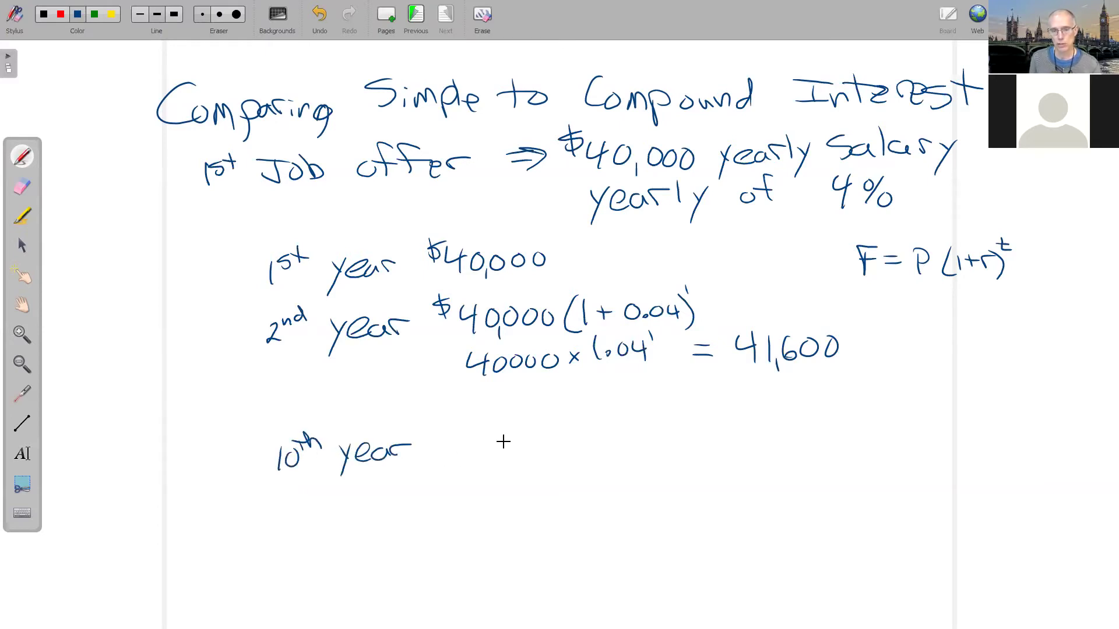
drag(484, 434, 498, 452)
mouse_move(493, 436)
mouse_down()
mouse_move(493, 462)
mouse_move(505, 438)
mouse_move(588, 442)
mouse_up()
mouse_move(609, 434)
mouse_down()
mouse_move(608, 455)
mouse_move(629, 442)
mouse_move(657, 450)
mouse_up()
drag(653, 440, 653, 462)
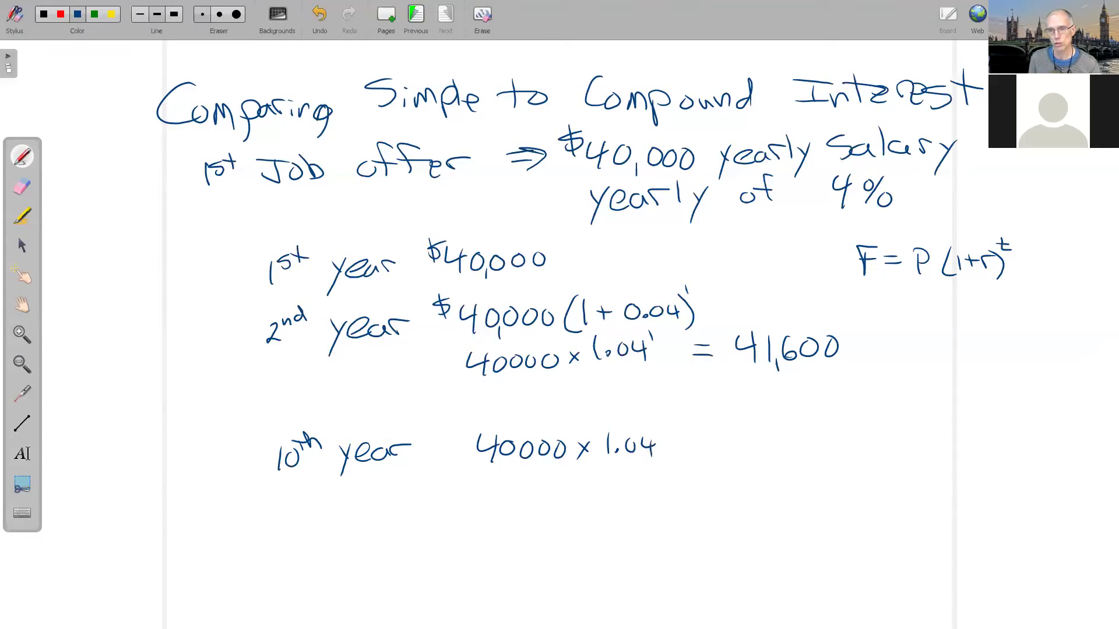
drag(657, 421, 656, 431)
drag(667, 420, 723, 435)
mouse_move(699, 445)
mouse_down()
mouse_move(911, 398)
mouse_move(844, 444)
mouse_move(742, 448)
mouse_move(744, 407)
mouse_up()
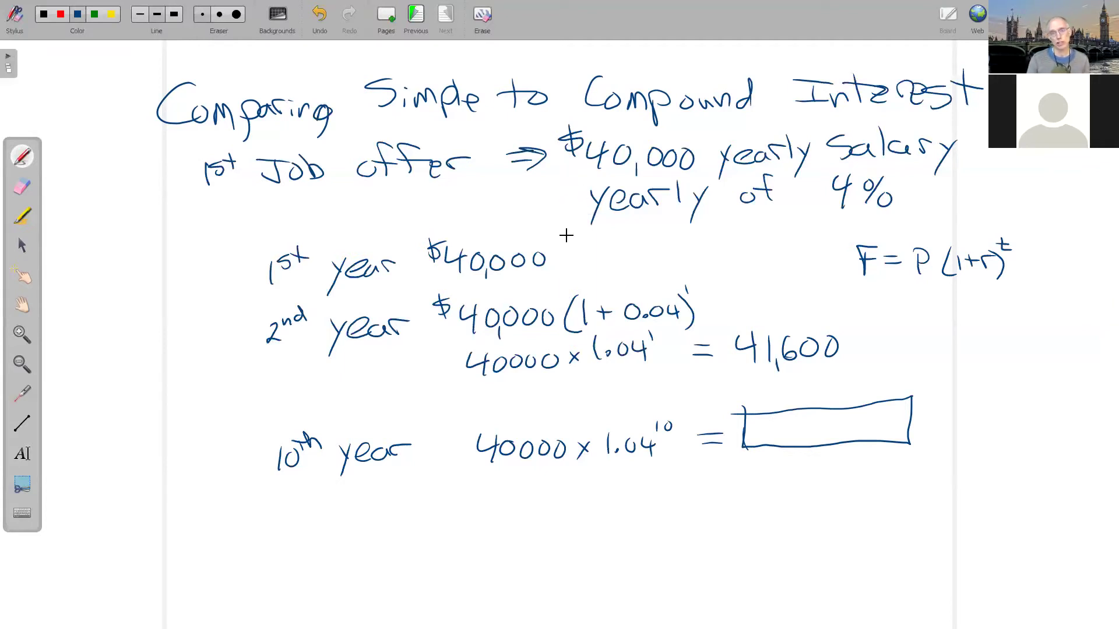
Step: Switch to red ink, underline the first job's work, and write '2nd Job offer'
click(61, 15)
drag(230, 491, 983, 477)
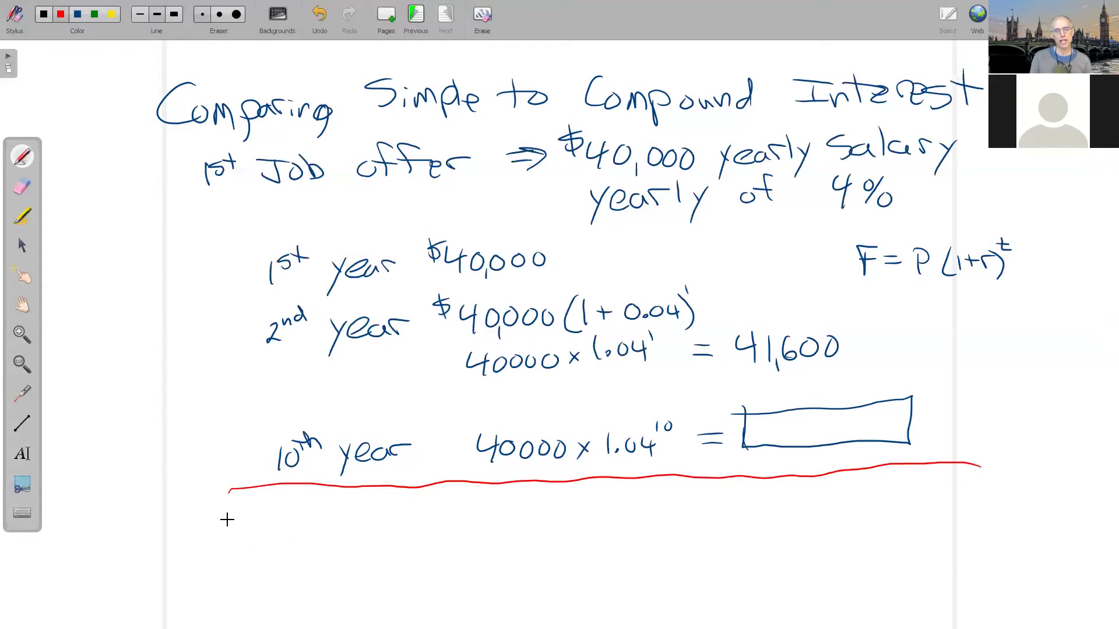
mouse_move(225, 518)
mouse_down()
mouse_move(251, 534)
mouse_move(277, 495)
mouse_up()
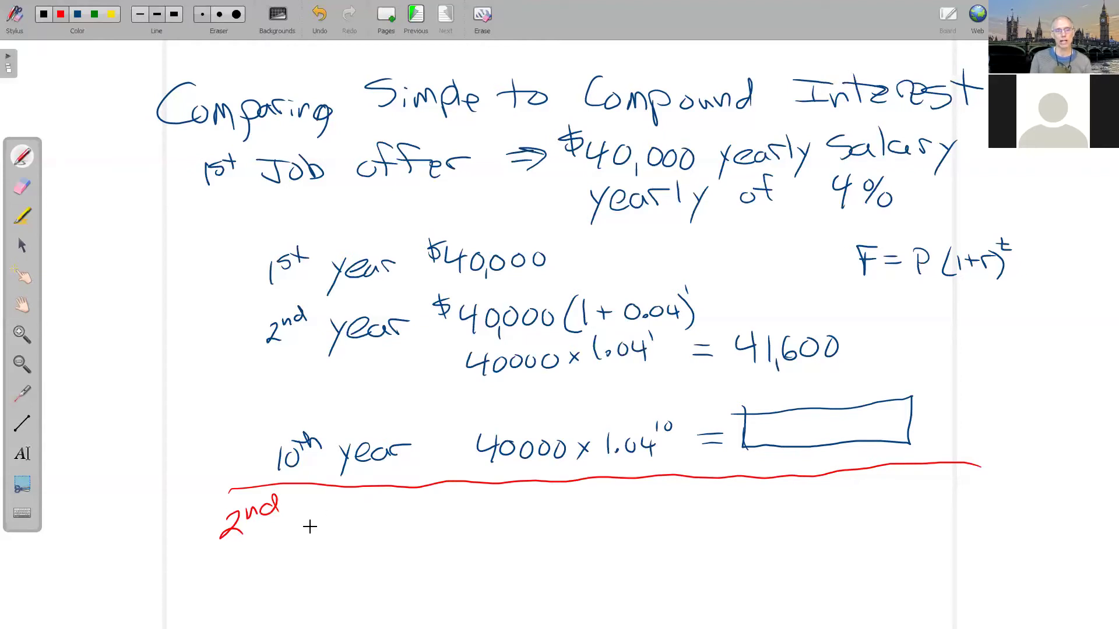
drag(318, 515, 294, 532)
mouse_move(296, 516)
mouse_down()
mouse_move(326, 513)
mouse_move(352, 533)
mouse_move(407, 518)
mouse_up()
mouse_move(436, 500)
mouse_down()
mouse_move(419, 530)
mouse_move(443, 528)
mouse_up()
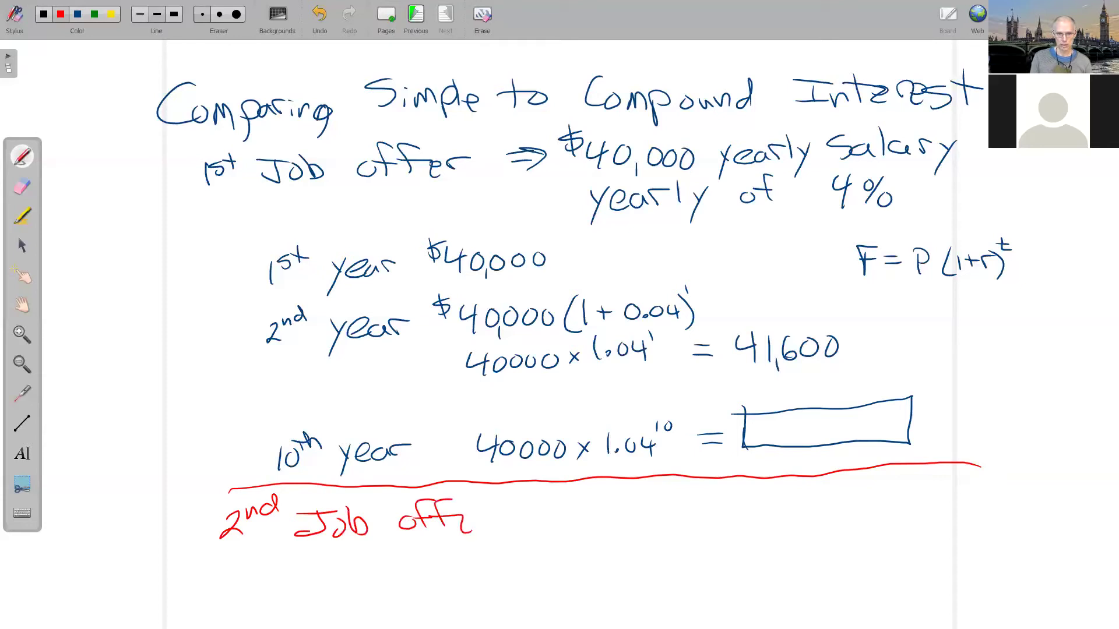
mouse_move(458, 518)
mouse_down()
mouse_move(485, 531)
mouse_move(495, 510)
mouse_move(559, 512)
mouse_move(553, 528)
mouse_up()
Step: Write '⇒ $40,000 yearly Salary' for the second offer
drag(600, 500, 610, 520)
mouse_move(608, 502)
mouse_down()
mouse_move(607, 528)
mouse_move(629, 505)
mouse_move(641, 531)
mouse_up()
drag(661, 504, 689, 507)
drag(579, 493, 580, 504)
drag(575, 490, 576, 508)
drag(712, 506, 721, 517)
mouse_move(731, 503)
mouse_down()
mouse_move(716, 536)
mouse_move(760, 507)
mouse_move(779, 515)
mouse_move(792, 504)
mouse_up()
mouse_move(799, 491)
mouse_down()
mouse_move(799, 517)
mouse_move(811, 514)
mouse_move(804, 534)
mouse_up()
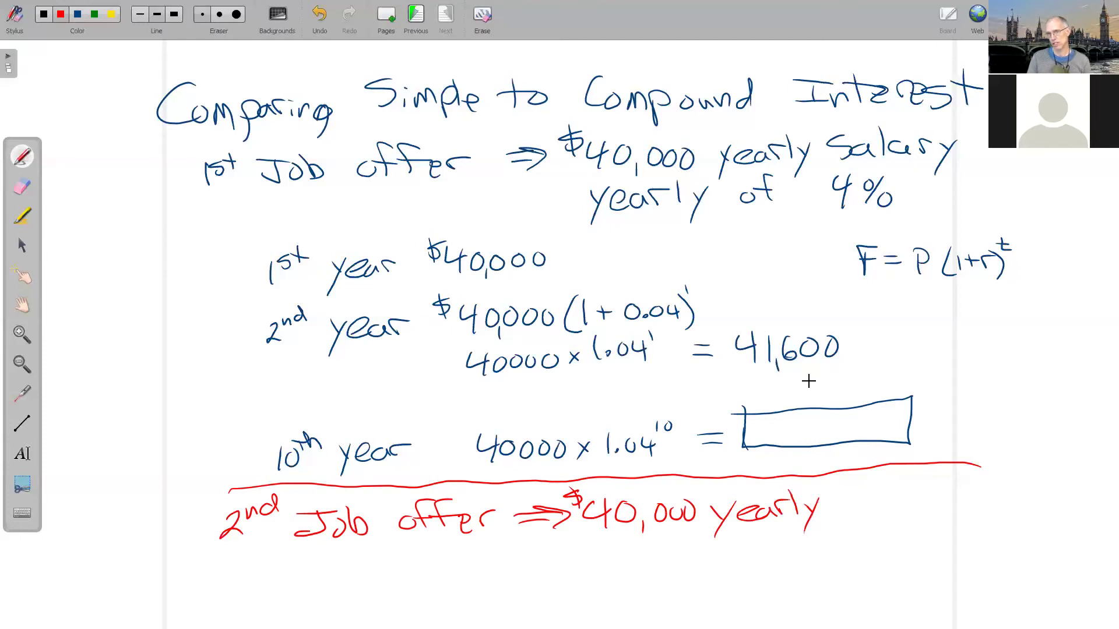
mouse_move(864, 493)
mouse_down()
mouse_move(844, 513)
mouse_move(889, 512)
mouse_up()
mouse_move(892, 487)
mouse_down()
mouse_move(894, 512)
mouse_move(939, 497)
mouse_move(932, 508)
mouse_up()
drag(945, 493, 923, 524)
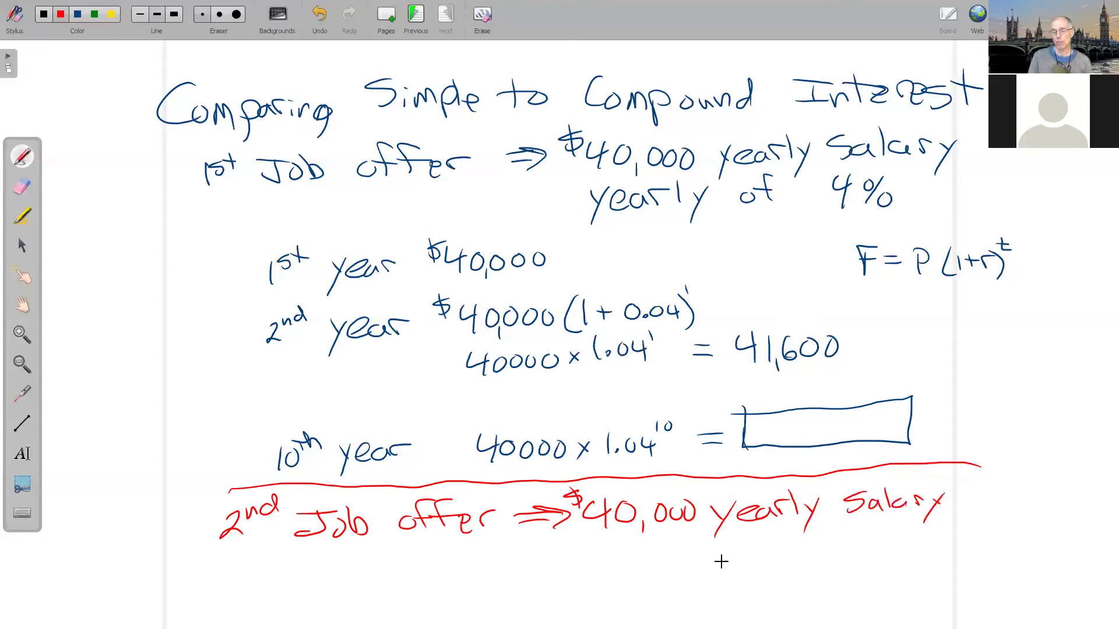
Step: Add 'yearly of $2000/' beneath the salary and undo a stray stroke
mouse_move(624, 548)
mouse_down()
mouse_move(625, 575)
mouse_move(659, 560)
mouse_up()
mouse_move(674, 550)
mouse_down()
mouse_move(677, 563)
mouse_move(703, 544)
mouse_move(731, 557)
mouse_up()
drag(741, 541, 735, 570)
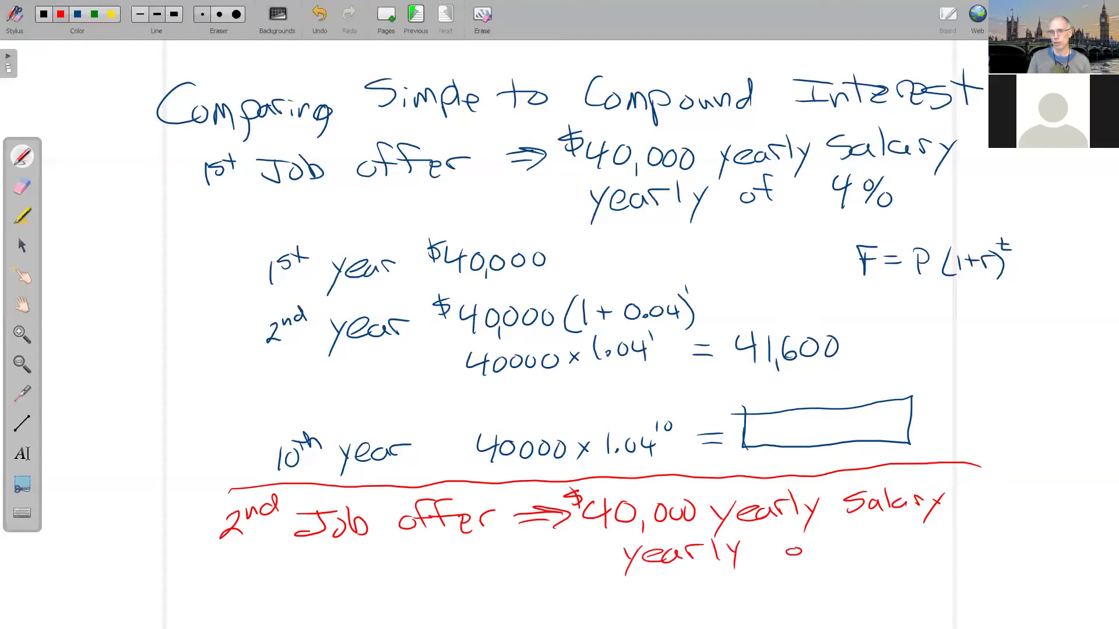
drag(820, 523, 807, 550)
drag(803, 542, 822, 539)
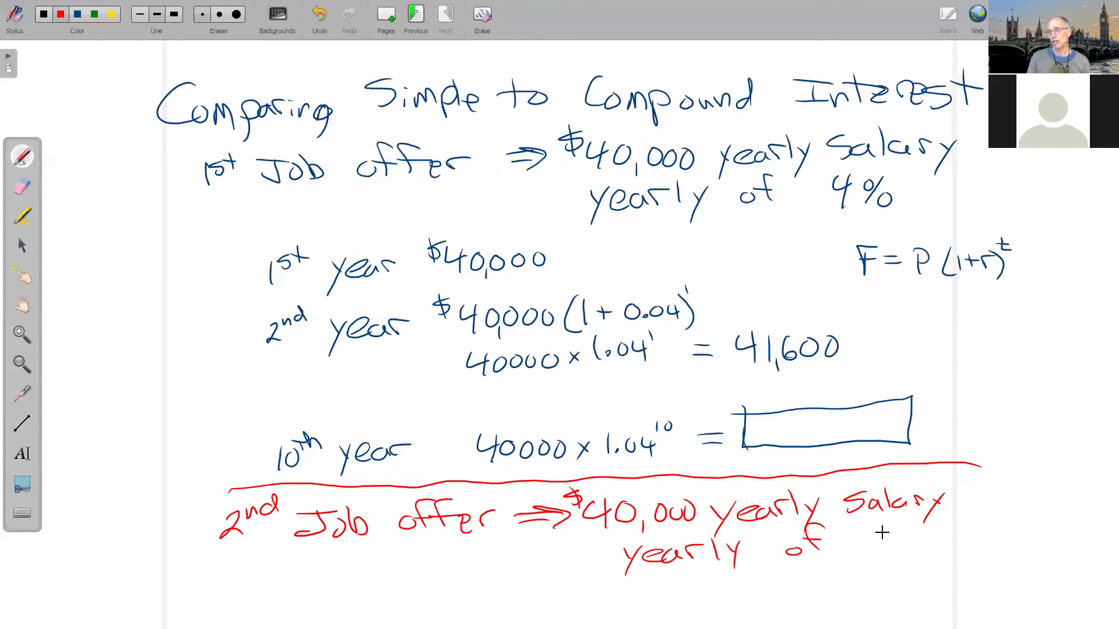
drag(886, 528, 872, 544)
mouse_move(881, 524)
mouse_down()
mouse_move(879, 552)
mouse_move(912, 531)
mouse_move(918, 547)
mouse_up()
drag(930, 528, 967, 527)
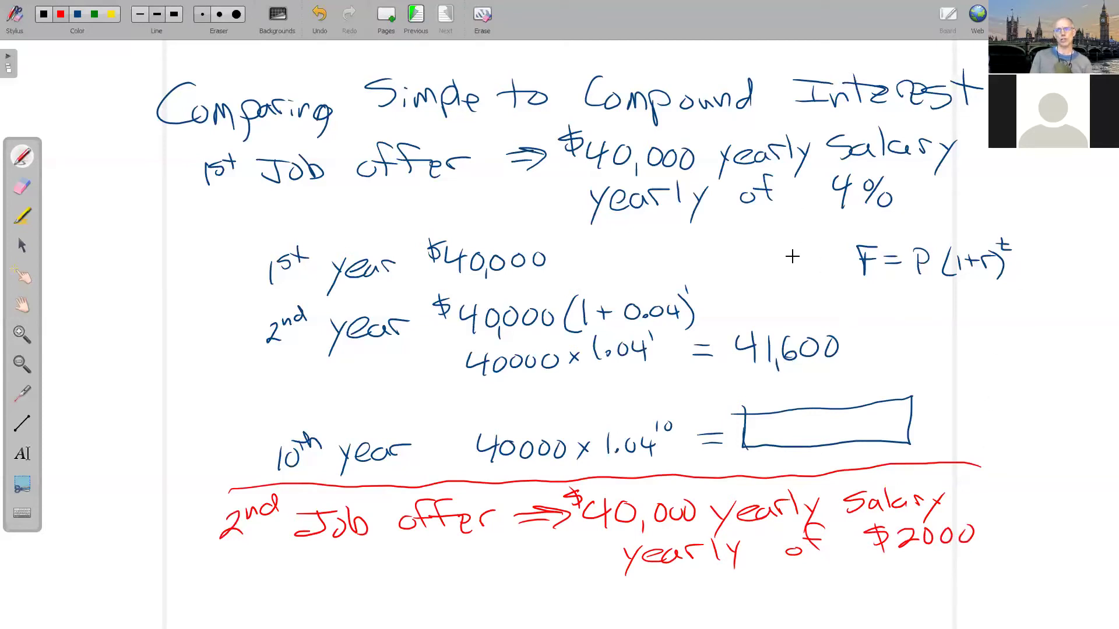
drag(775, 350, 773, 365)
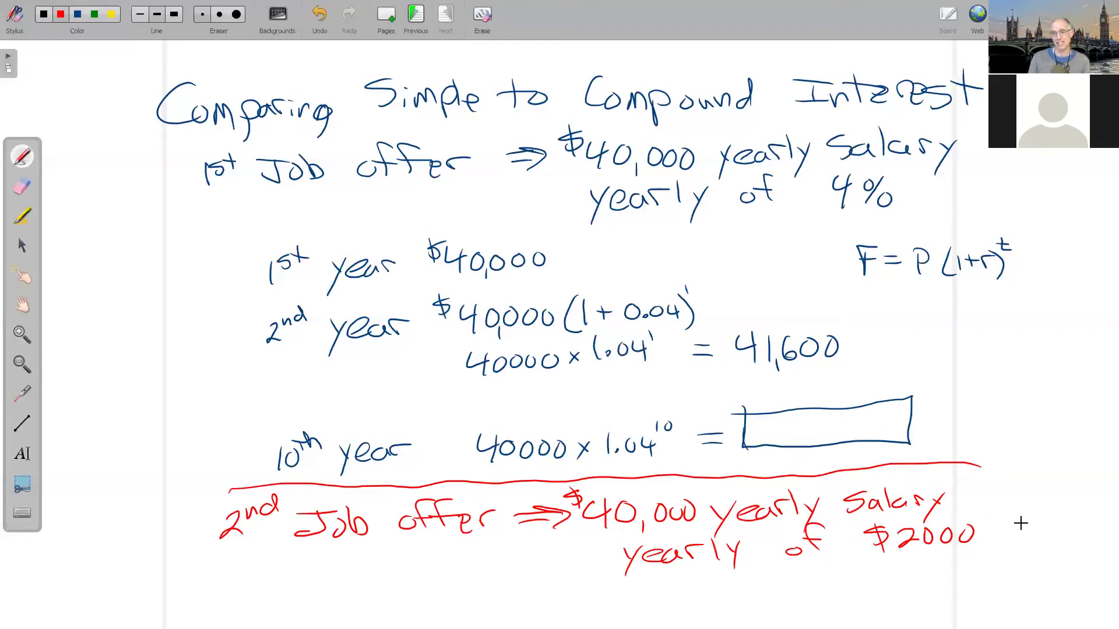
mouse_move(992, 518)
mouse_down()
mouse_move(972, 557)
mouse_move(1049, 533)
mouse_move(1068, 534)
mouse_move(1072, 561)
mouse_up()
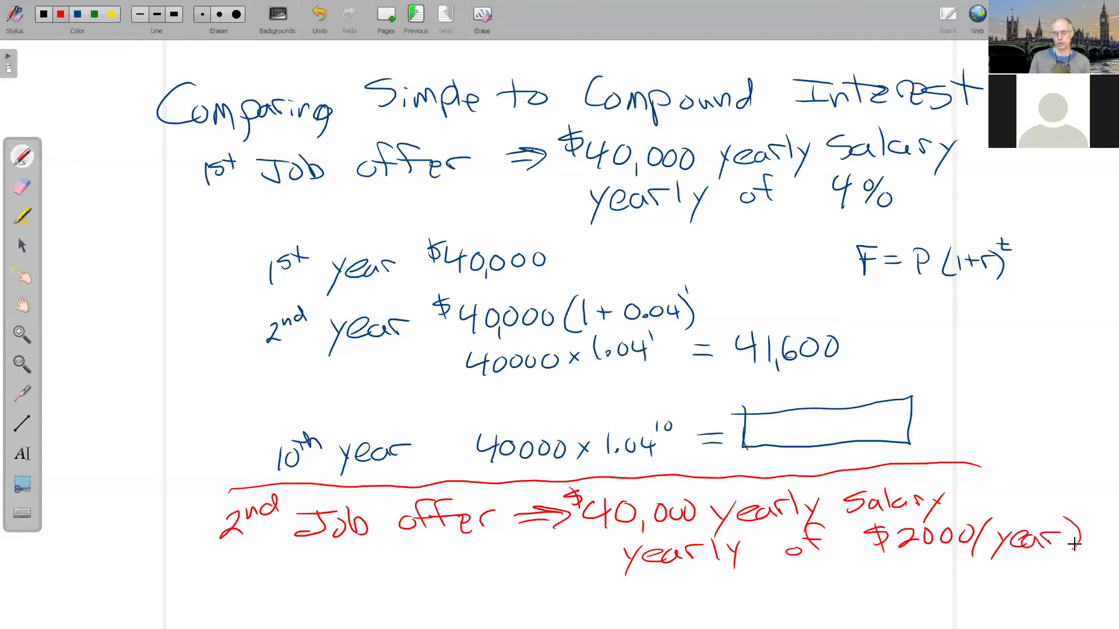
key(ctrl+z)
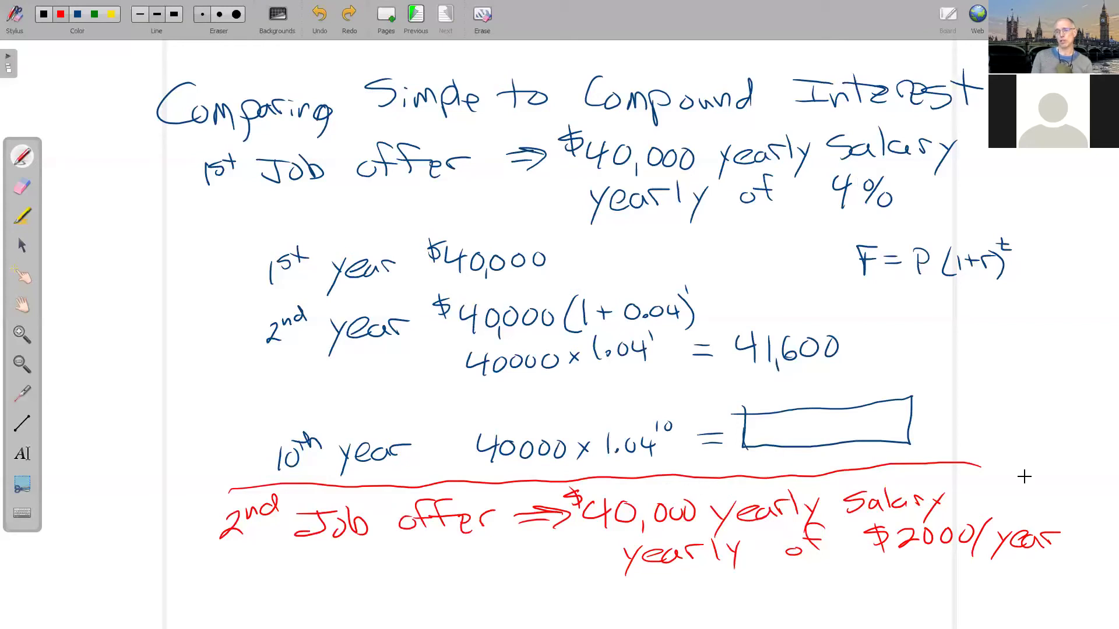
Step: Write 'Fixed' under the raise and label the formula 'percent raise'
mouse_move(907, 574)
mouse_down()
mouse_move(904, 592)
mouse_move(917, 573)
mouse_up()
drag(897, 583, 946, 590)
mouse_move(946, 576)
mouse_down()
mouse_move(933, 590)
mouse_move(965, 590)
mouse_up()
drag(975, 564, 977, 592)
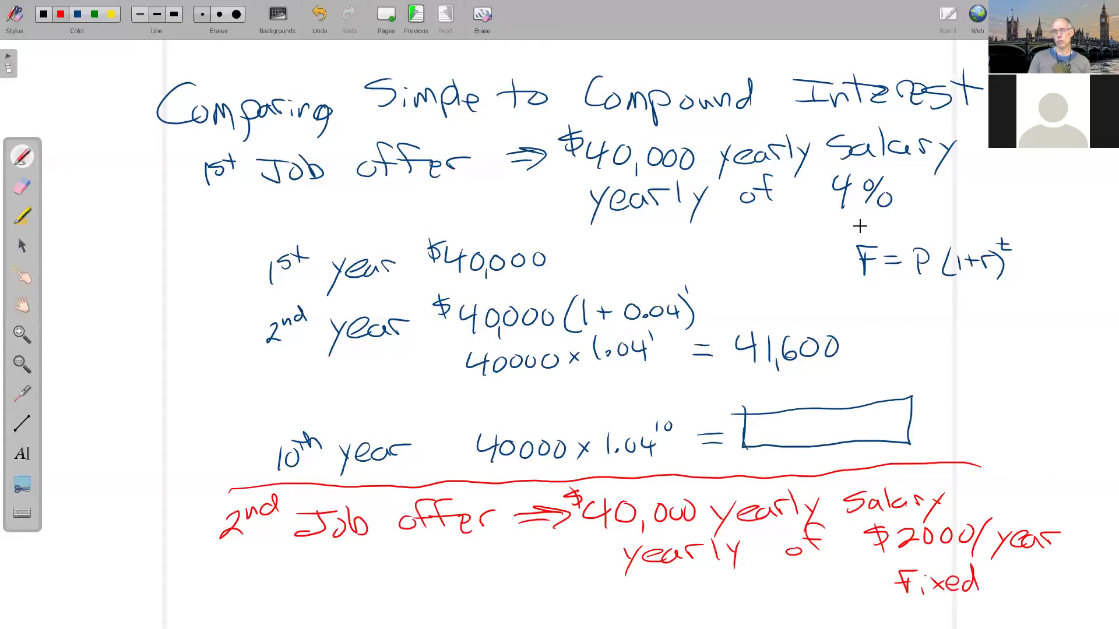
drag(863, 217, 861, 231)
mouse_move(856, 216)
mouse_down()
mouse_move(909, 208)
mouse_move(969, 200)
mouse_up()
mouse_move(985, 221)
mouse_down()
mouse_move(998, 204)
mouse_move(1053, 223)
mouse_up()
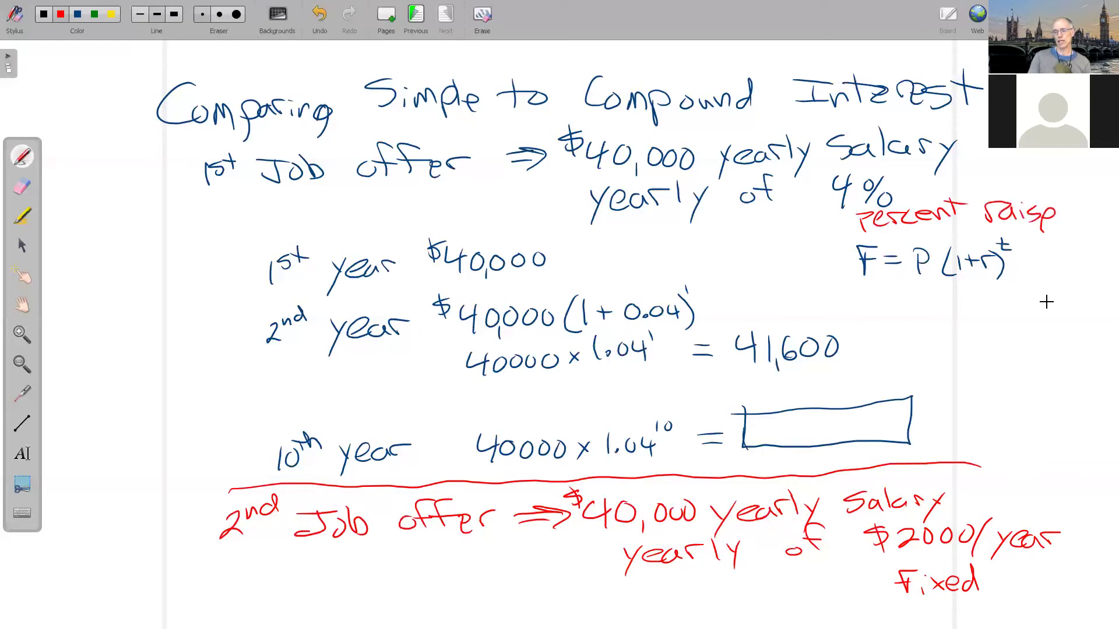
mouse_move(992, 499)
mouse_down()
mouse_move(1032, 492)
mouse_move(1042, 443)
mouse_move(1055, 480)
mouse_move(1034, 492)
mouse_up()
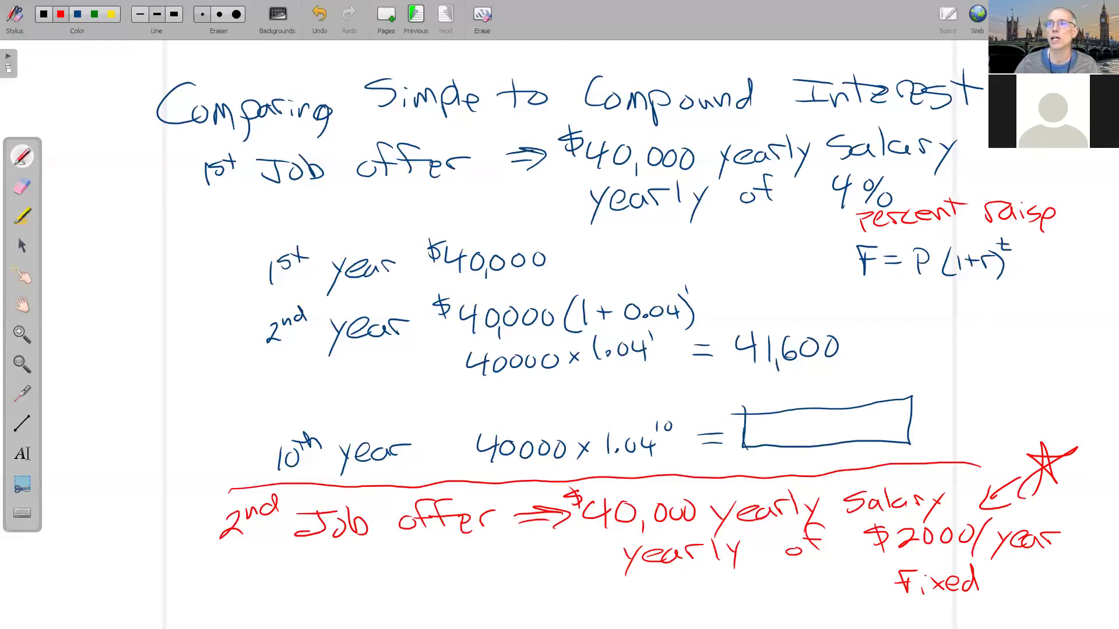
Step: In a new blank sheet in the browser spreadsheet, enter the headers Percent (4%) and fixed (2000)
click(22, 246)
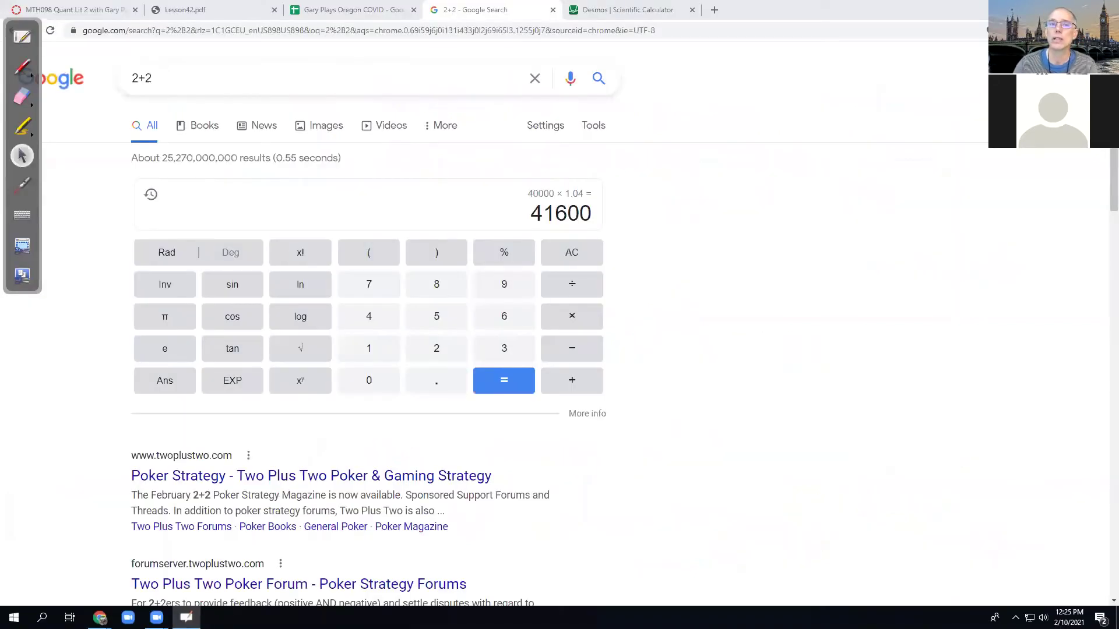
click(309, 12)
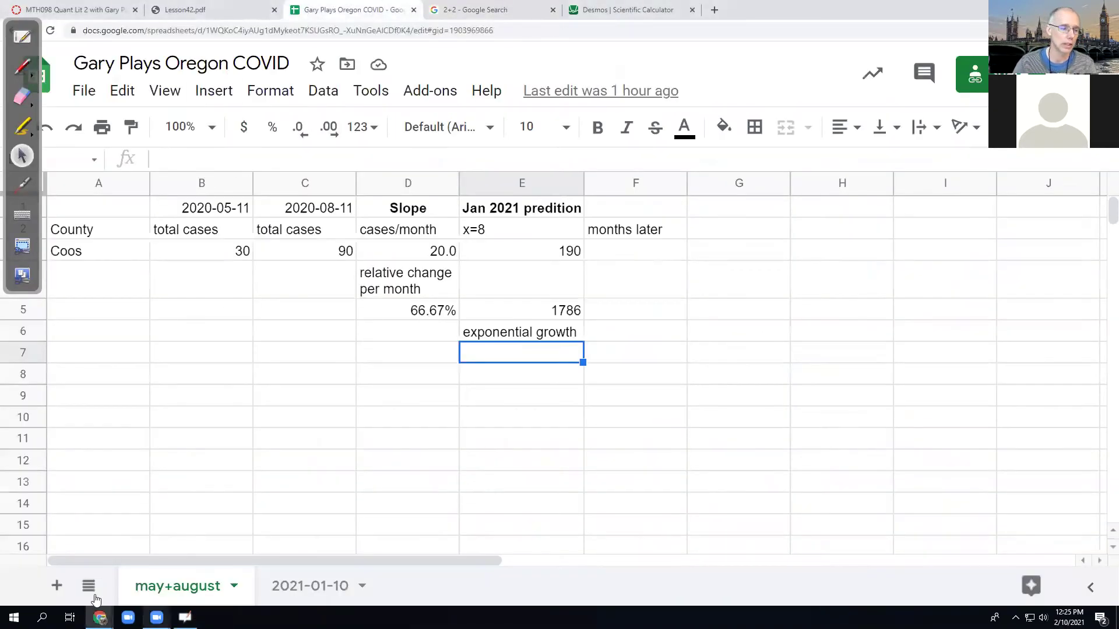
click(57, 586)
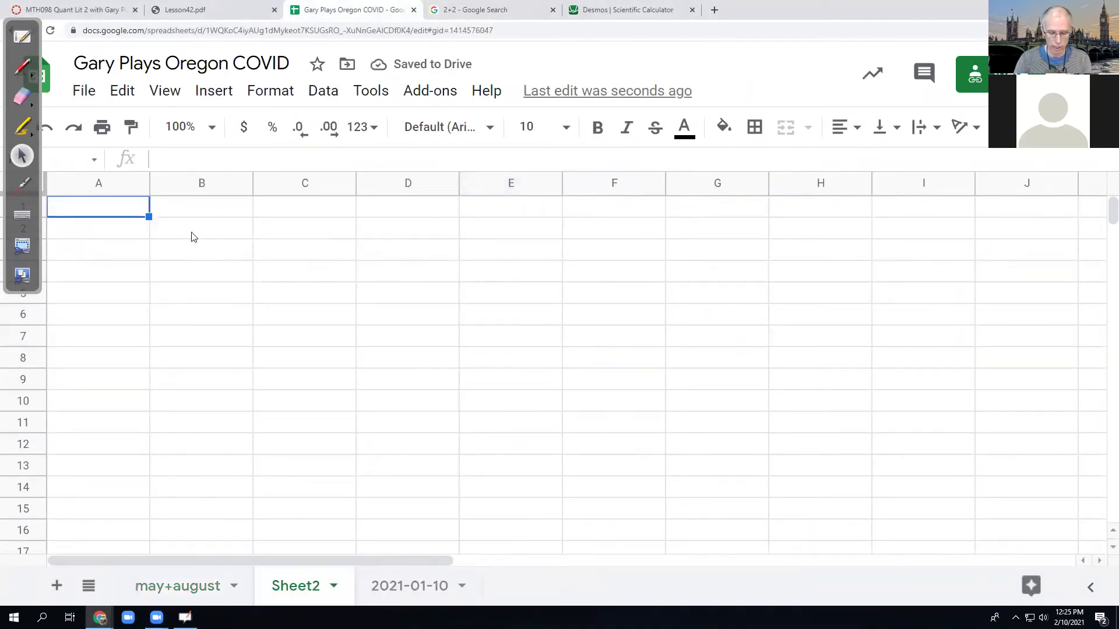
text(Fixe)
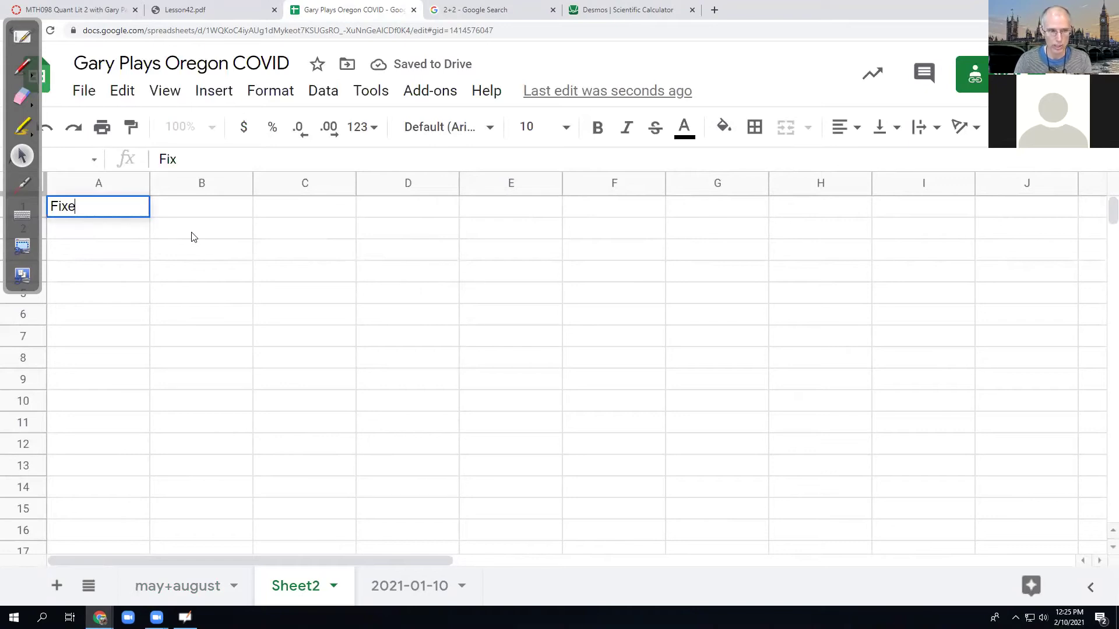
text(d 2000)
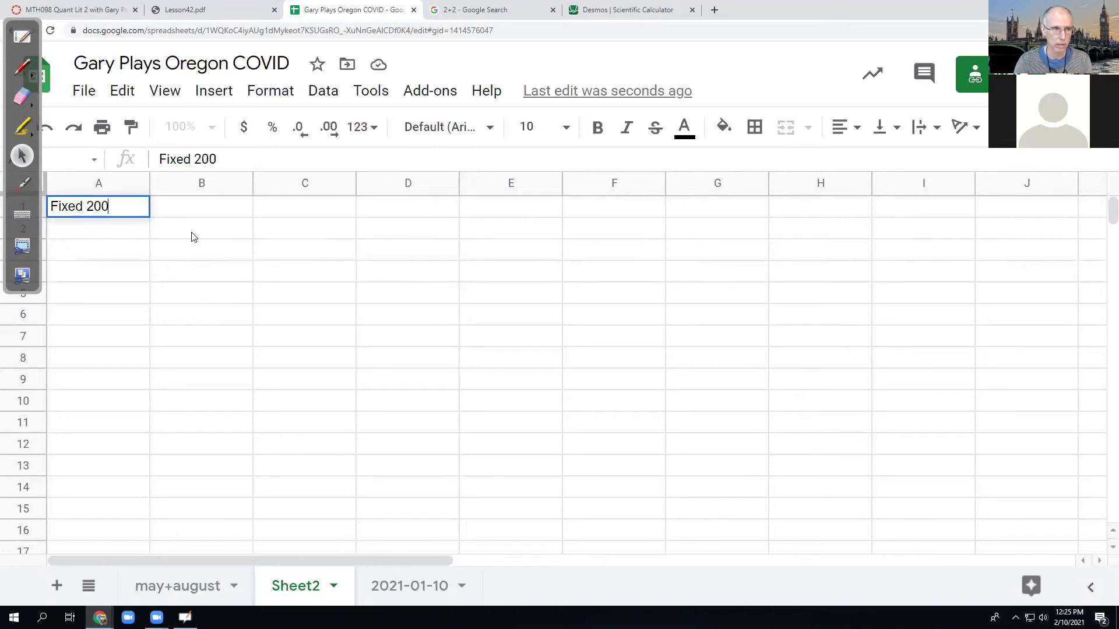
key(BackSpace)
key(BackSpace)
key(BackSpace)
key(BackSpace)
key(BackSpace)
key(BackSpace)
key(BackSpace)
key(BackSpace)
key(BackSpace)
key(BackSpace)
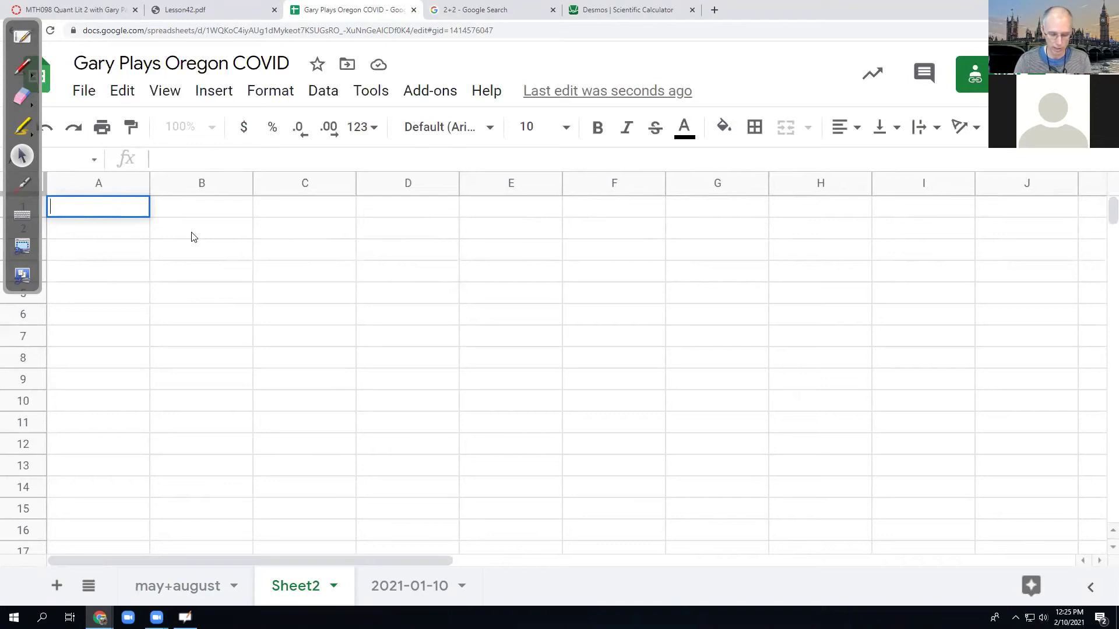
text(Percent)
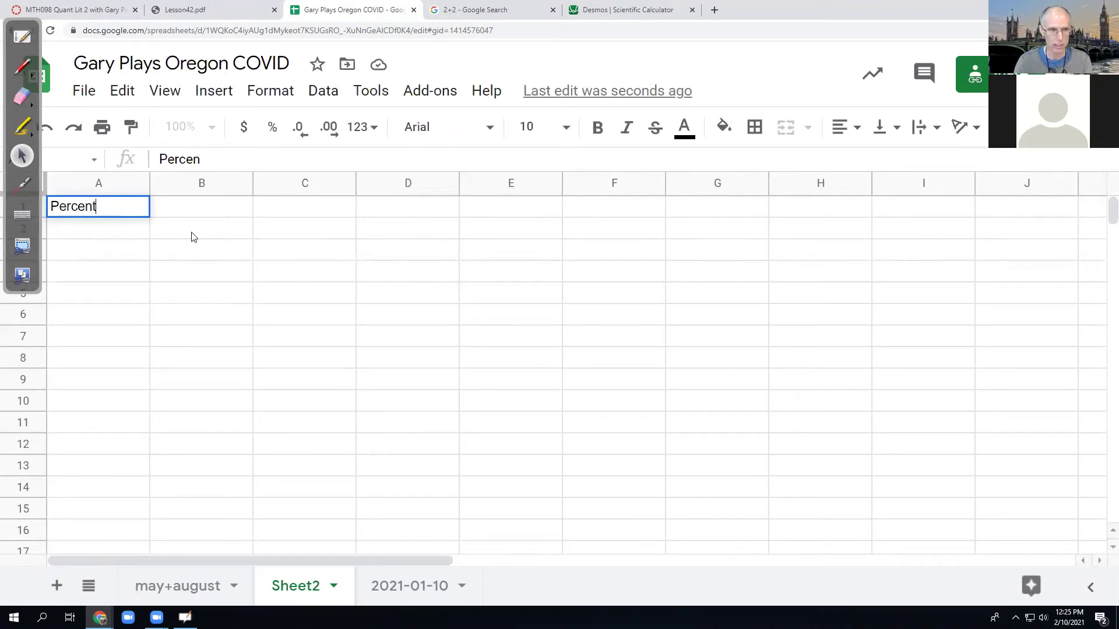
text( (4%)
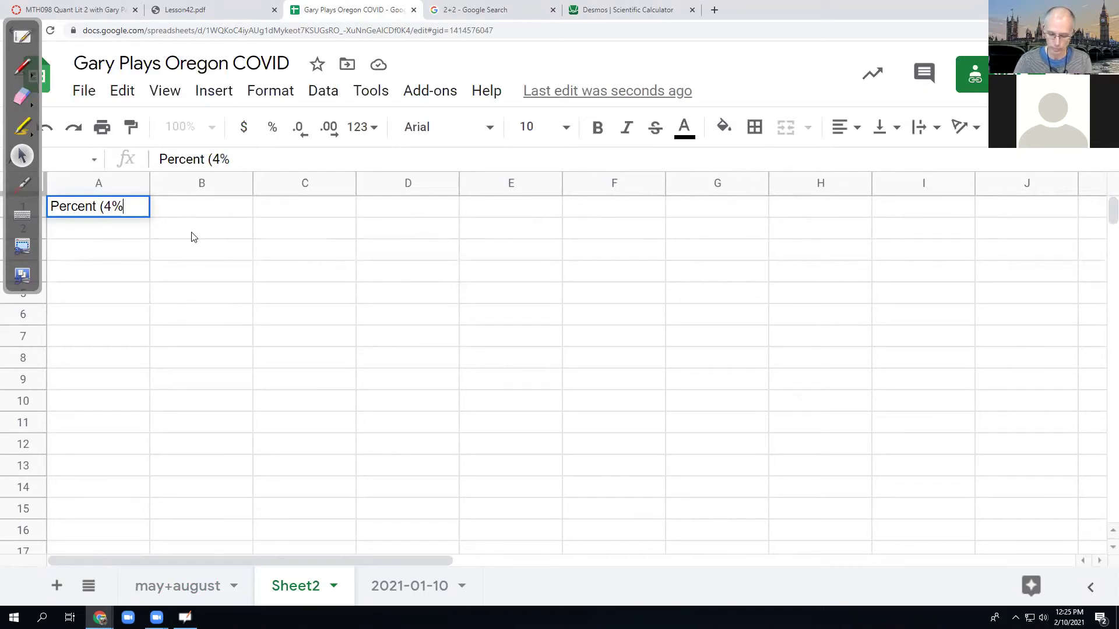
key(Tab)
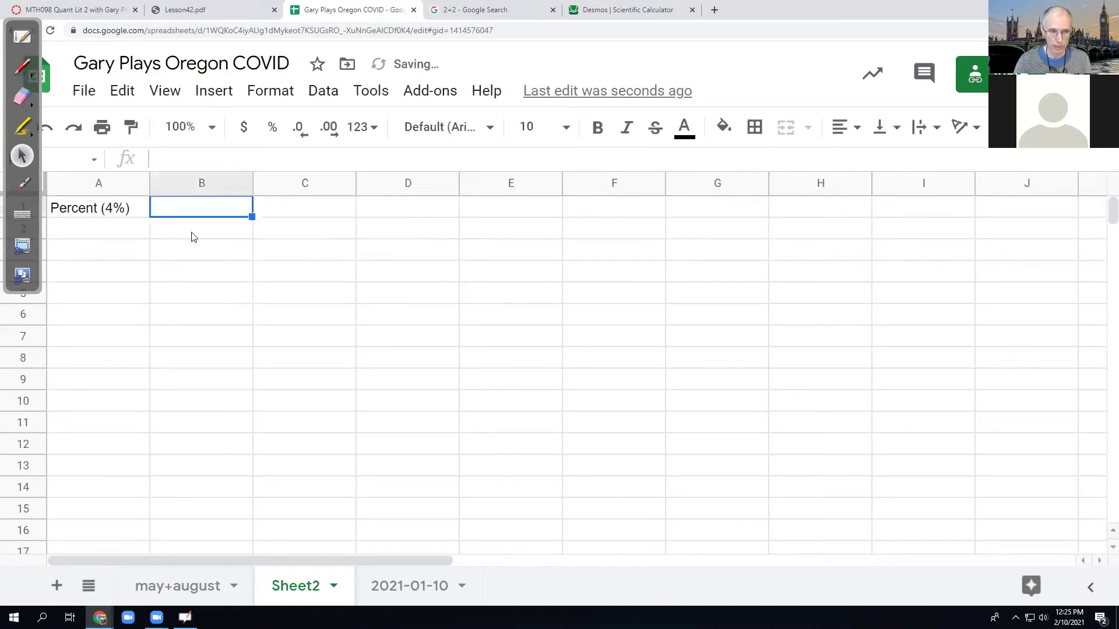
text(fi)
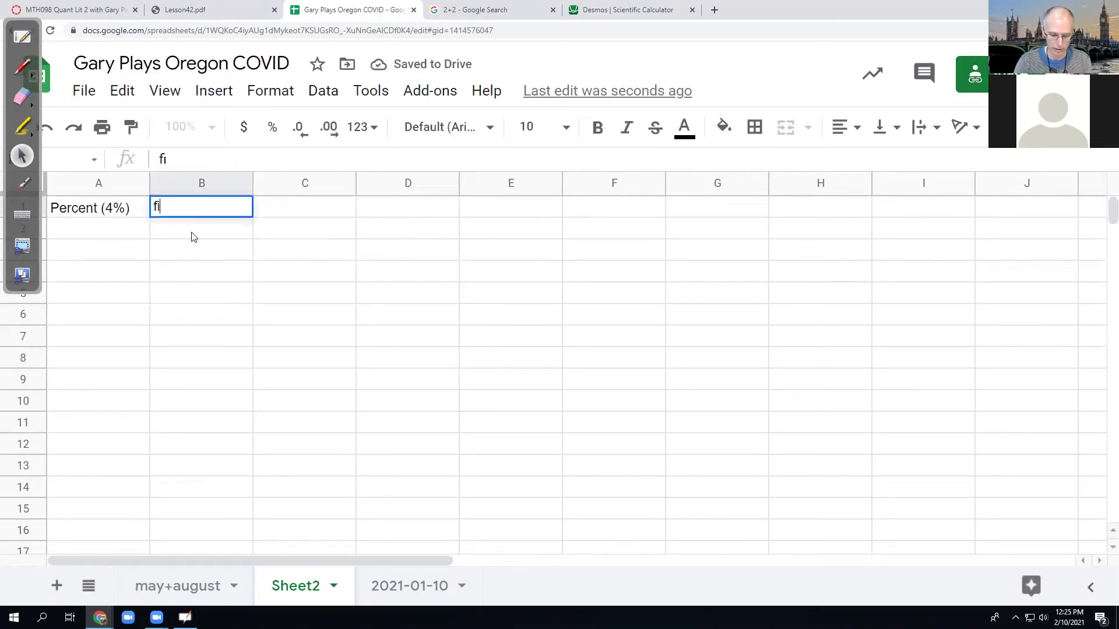
text(xed)
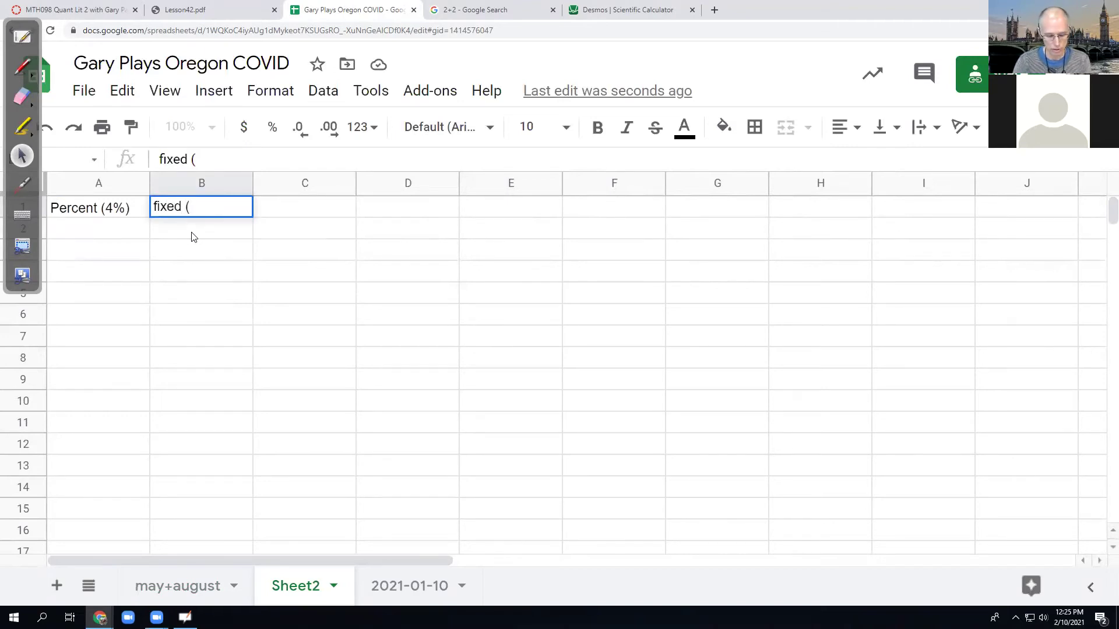
text( (2000)
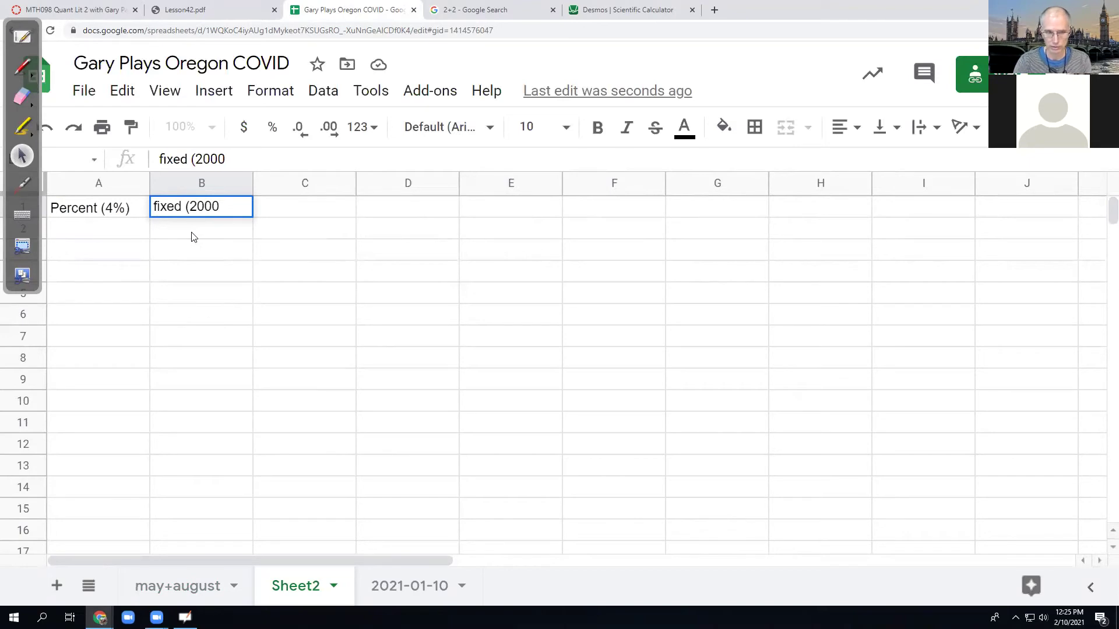
text())
key(Left)
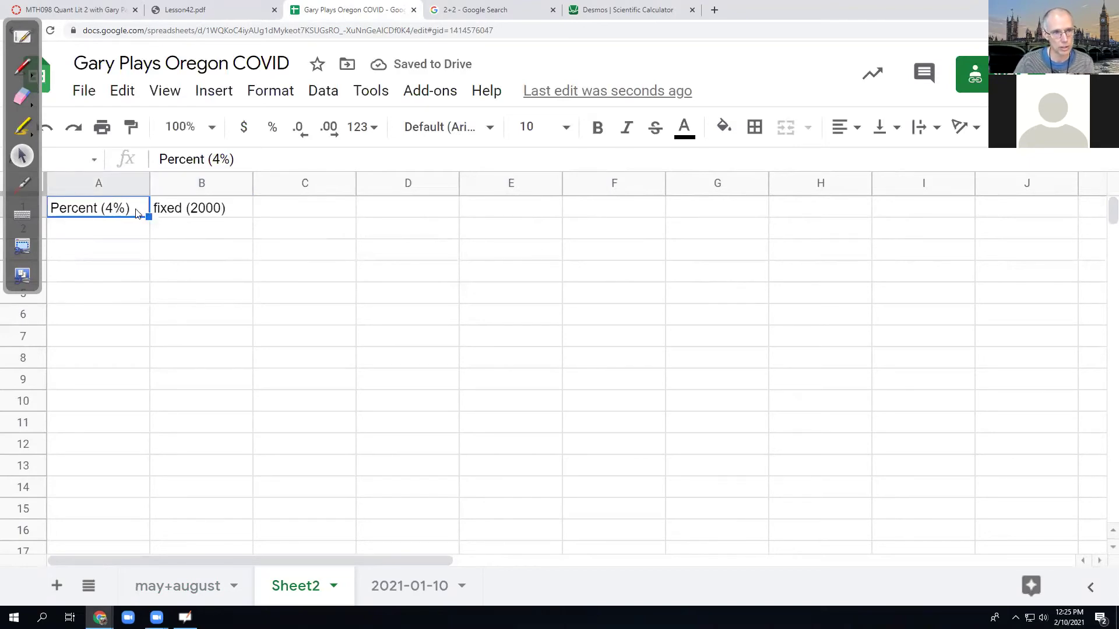
Step: Shift both headers one column right into B1 and C1, leaving A1 empty
shift+click(172, 213)
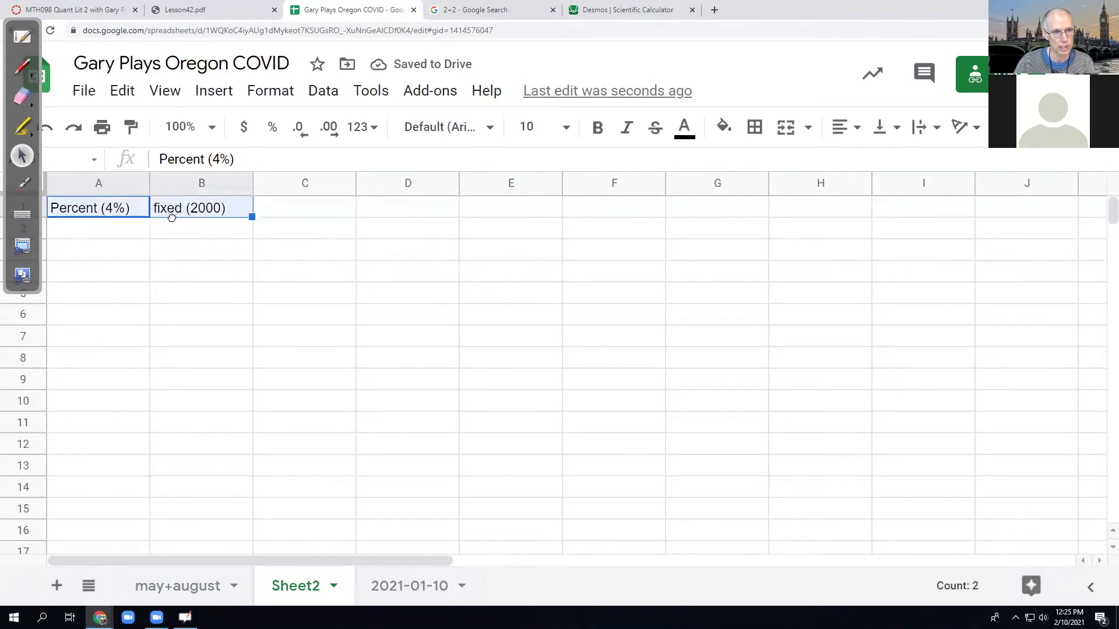
key(ctrl+c)
click(263, 214)
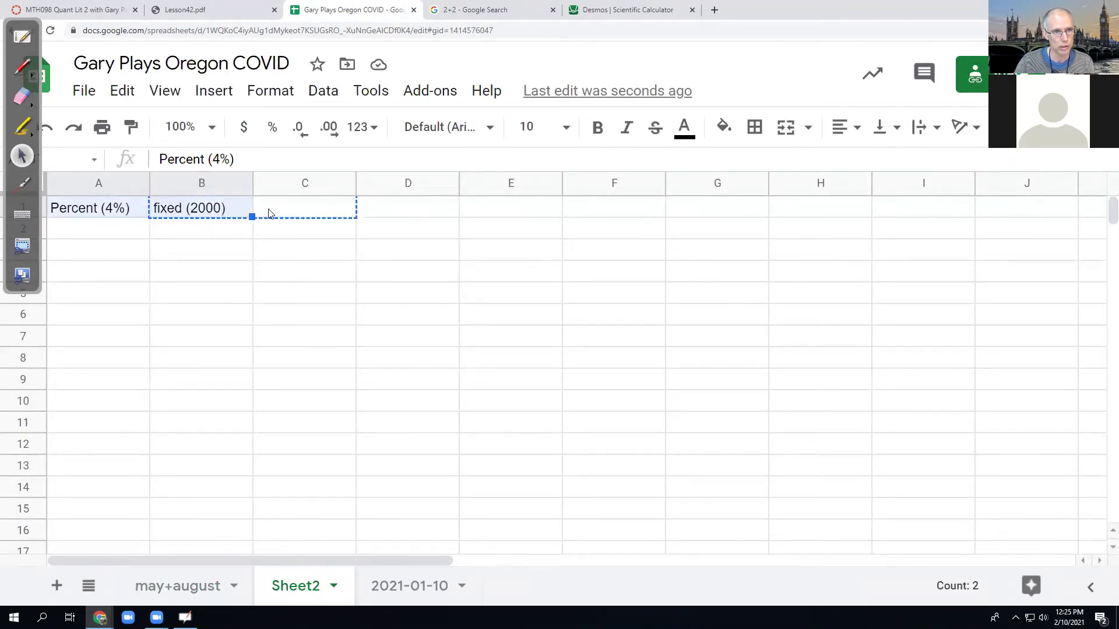
click(187, 219)
key(ctrl+v)
click(97, 215)
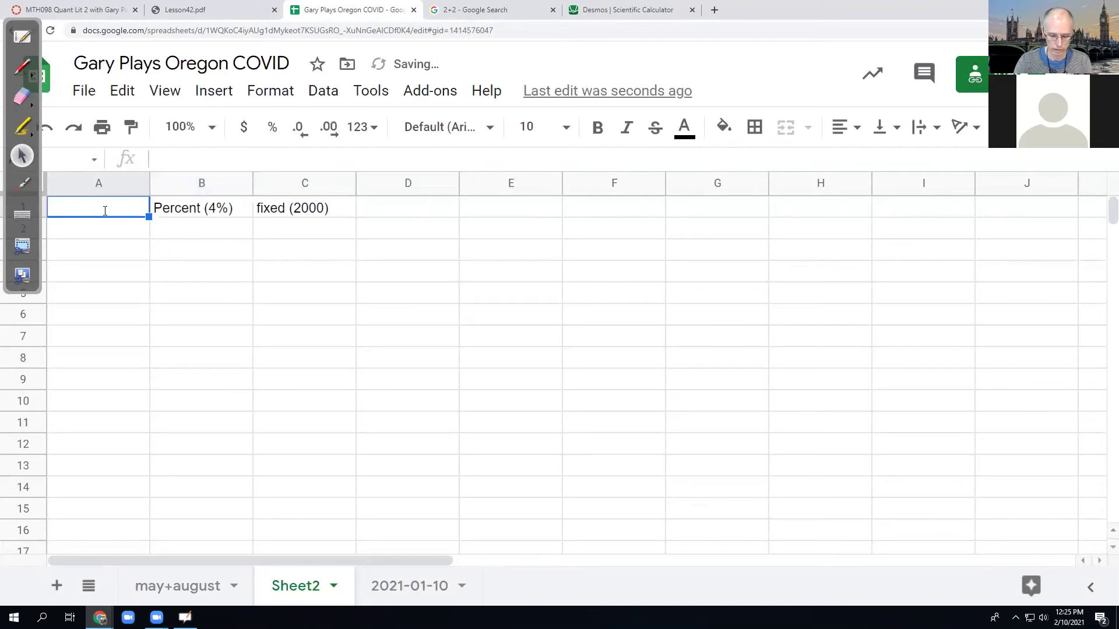
Step: Add a years header and year 1's row: 1, 40000, 40000
text(years)
key(Return)
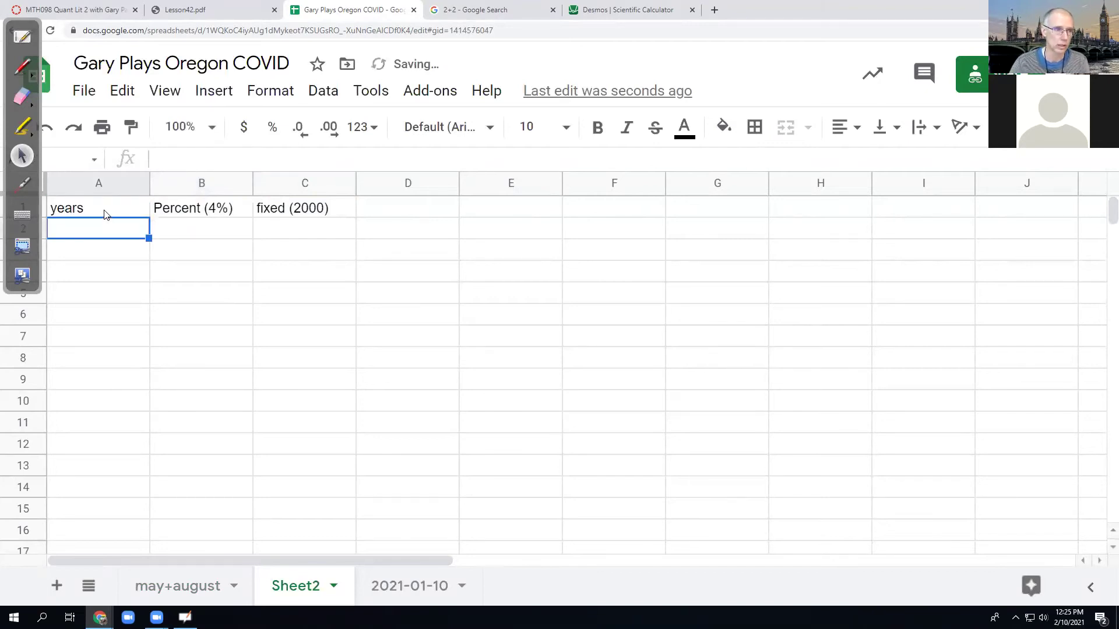
text(1)
key(Tab)
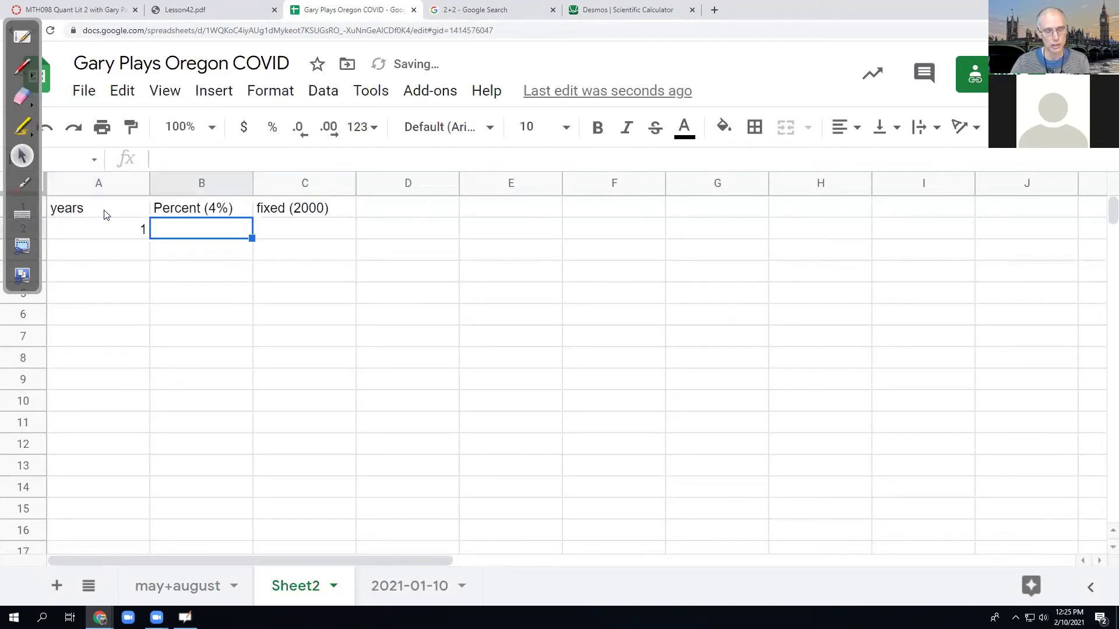
text(40000)
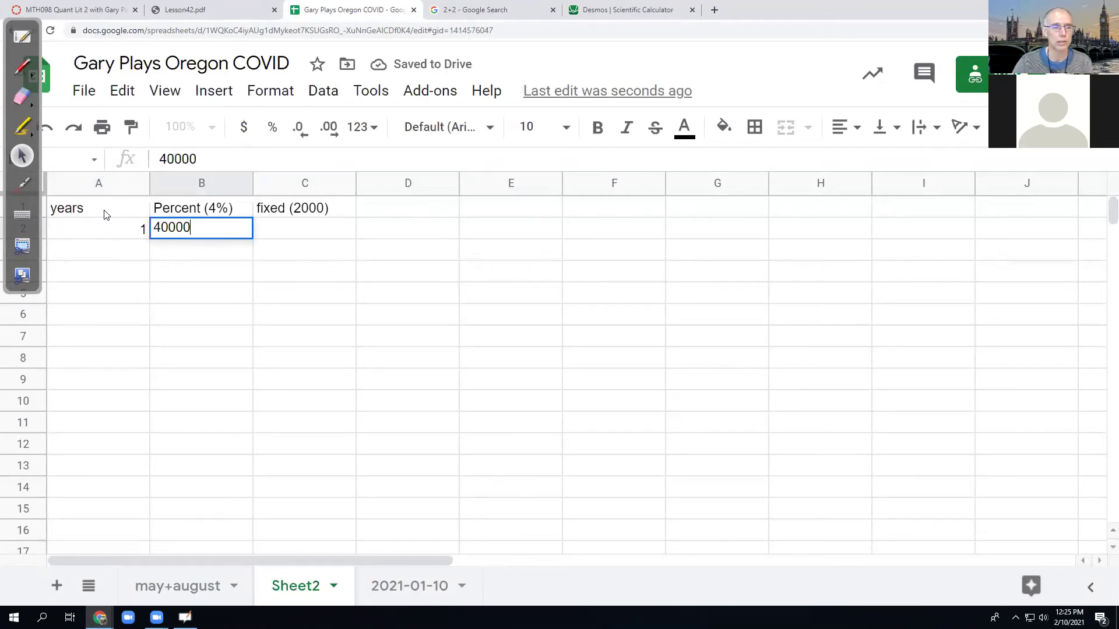
key(Tab)
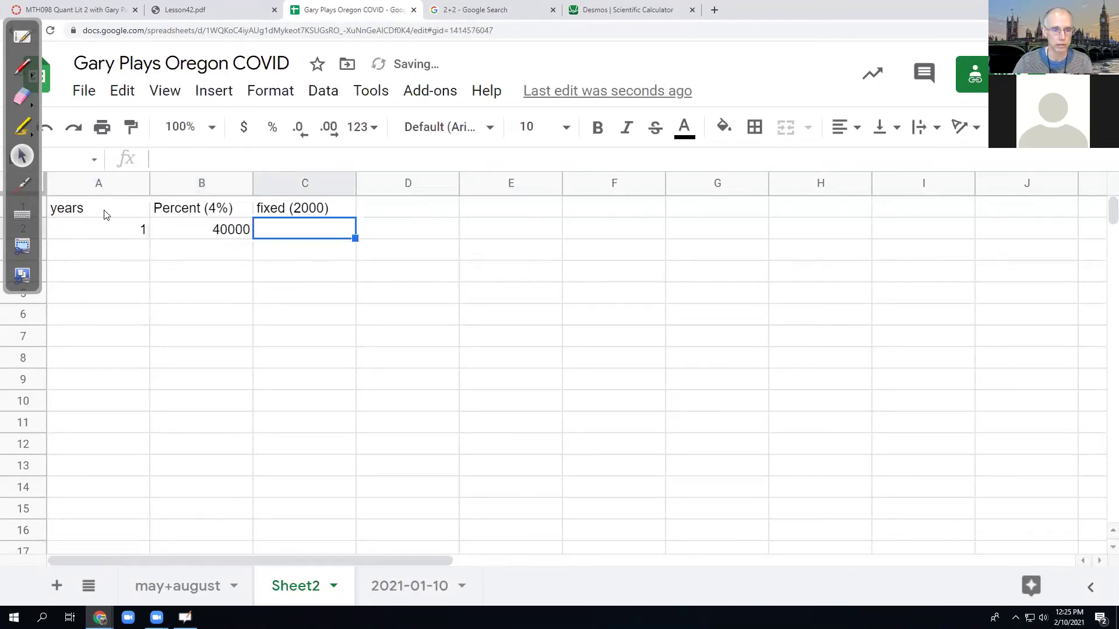
text(40000)
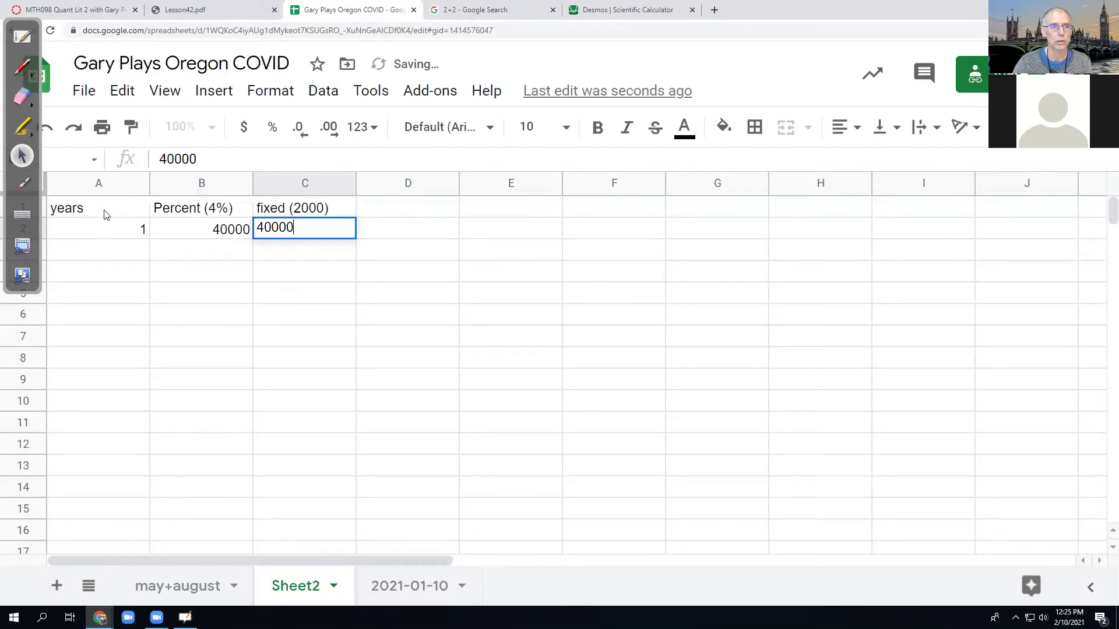
key(Return)
key(Left)
key(Left)
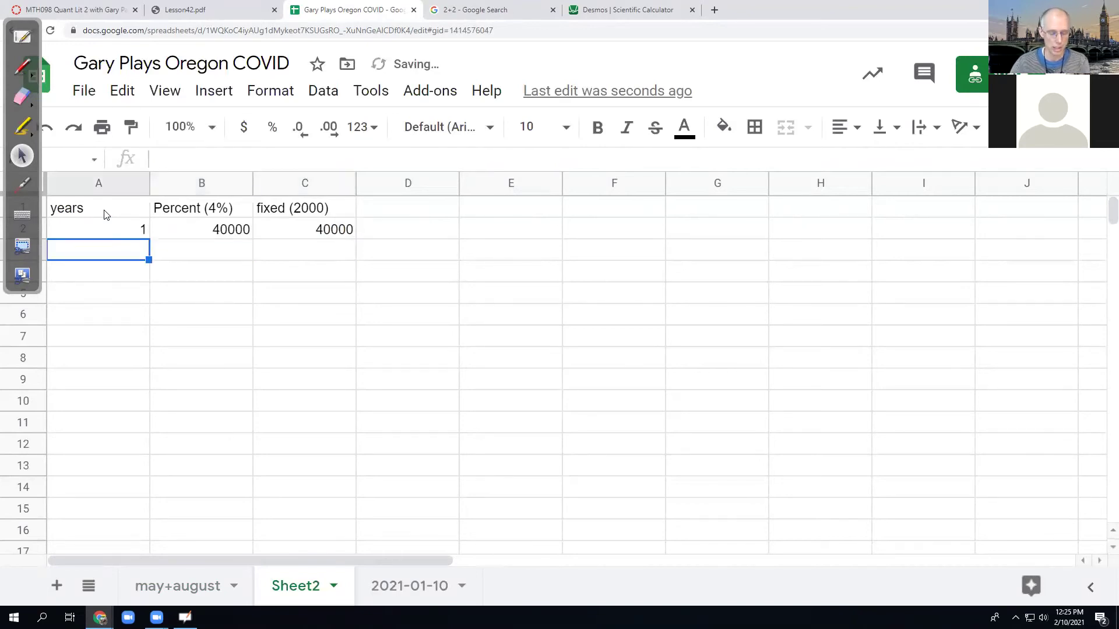
Step: Number years 2, 3, 4 and 5 down the years column
text(2)
key(Return)
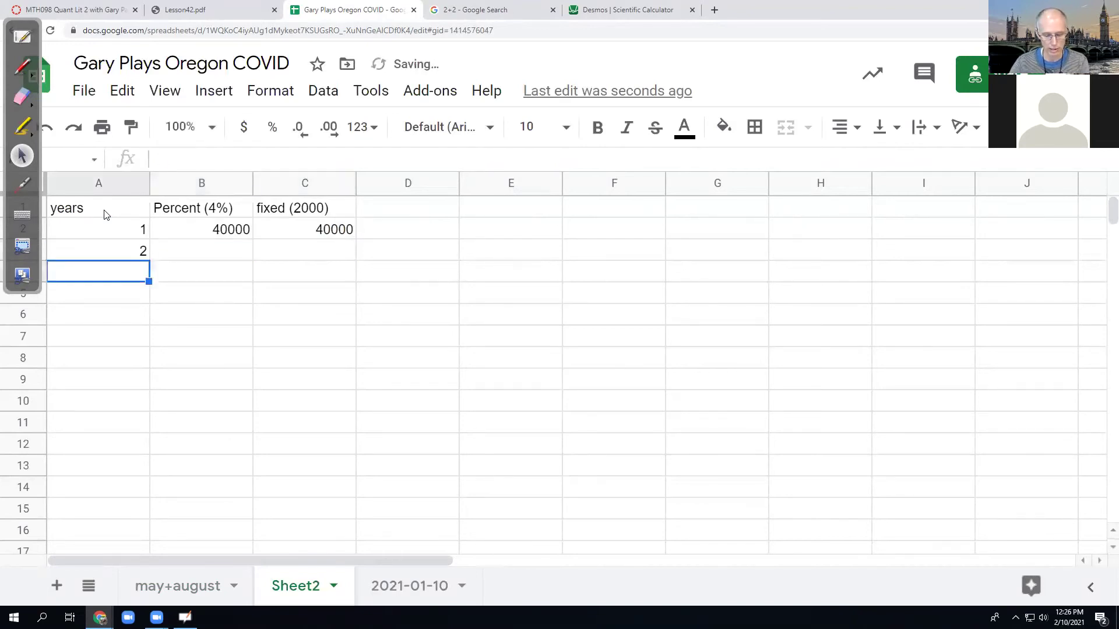
text(3)
key(Return)
text(4)
key(Return)
text(5)
key(Tab)
Step: Compute year 2's 4% raise with =B2*1.04, giving 41600
key(Up)
key(Up)
key(Up)
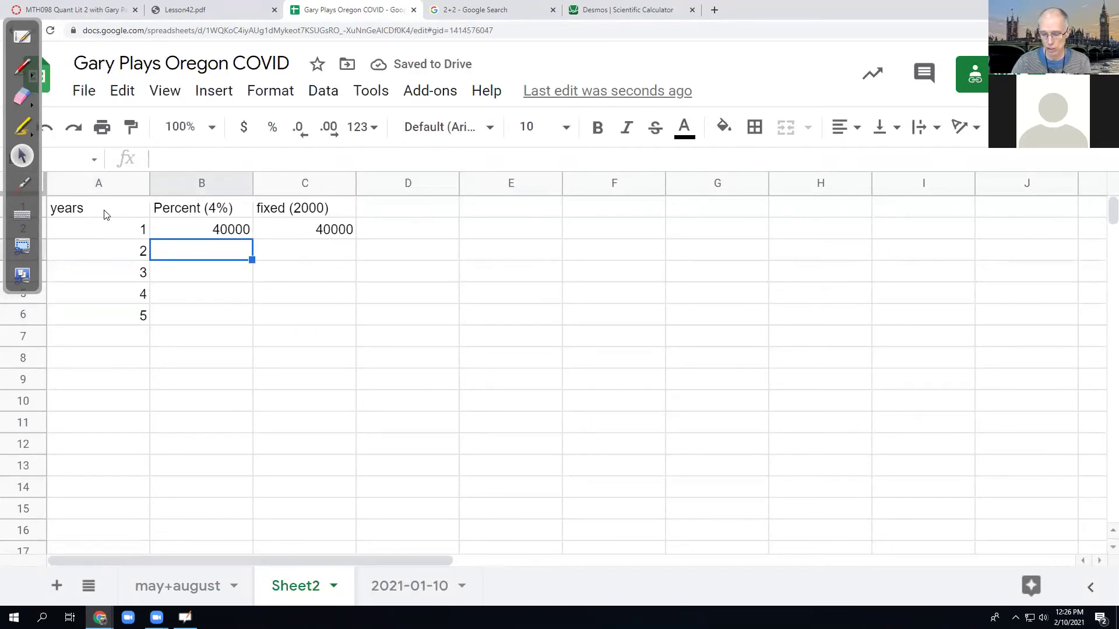
text(=)
key(Up)
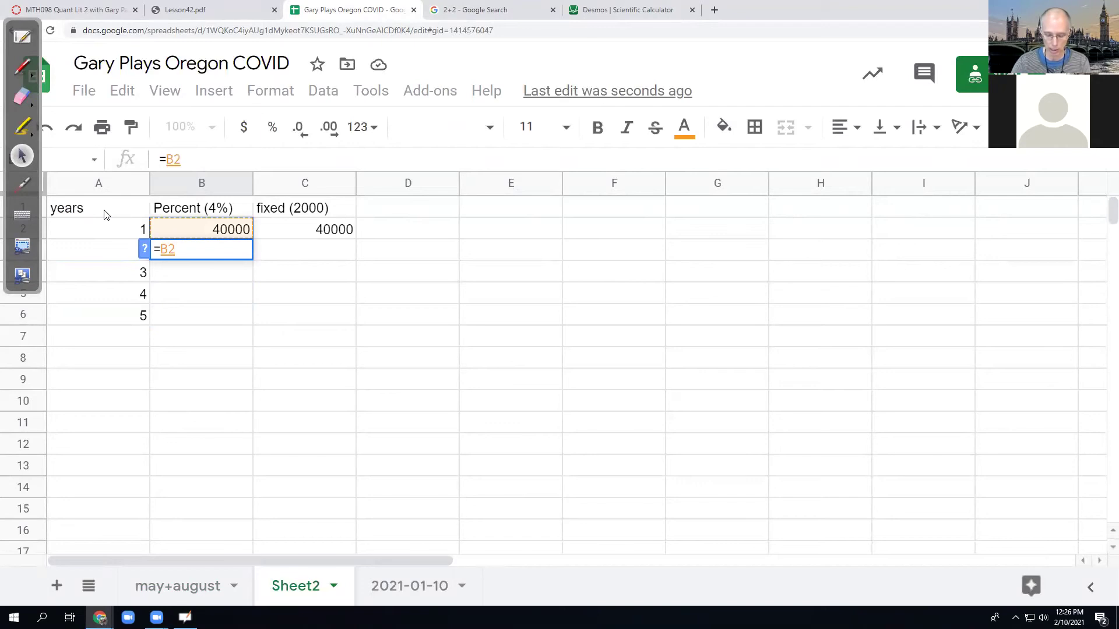
text(*1.)
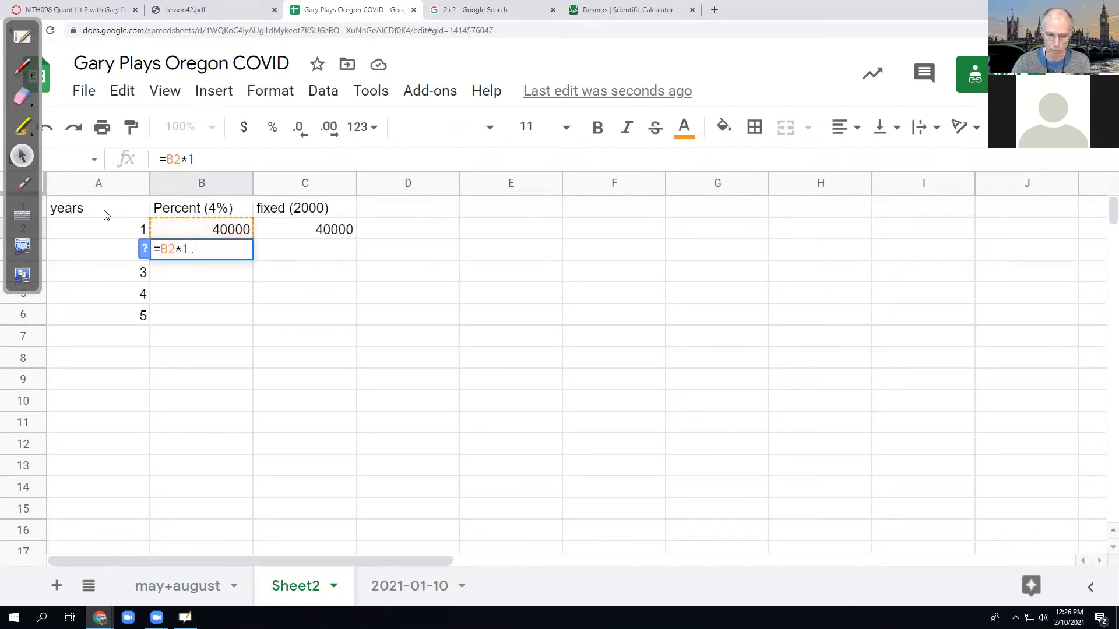
text(04)
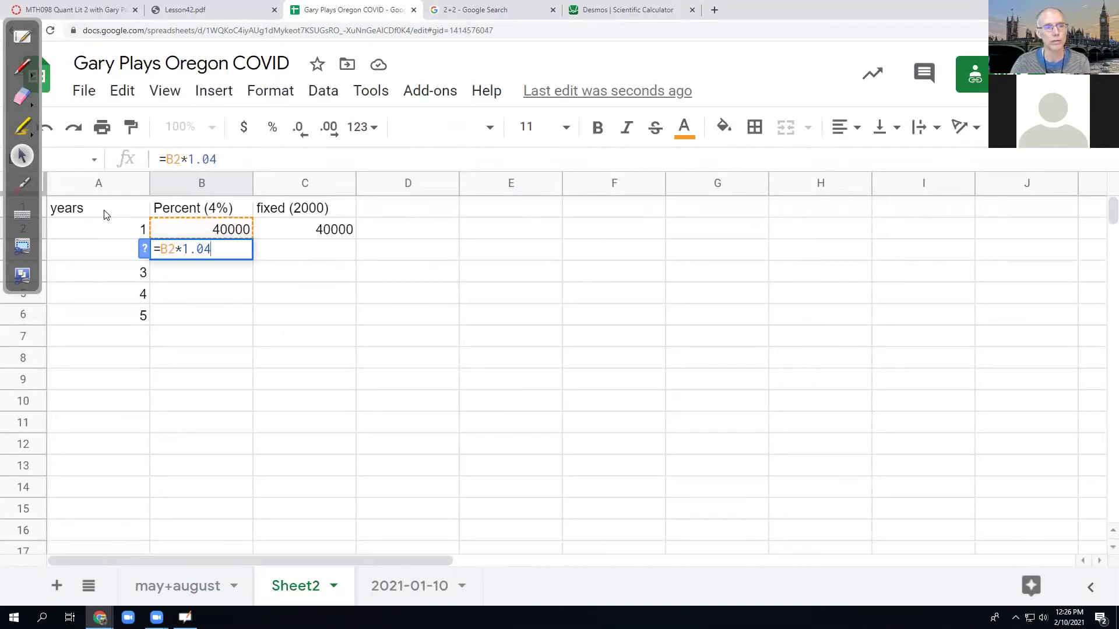
key(Return)
key(Up)
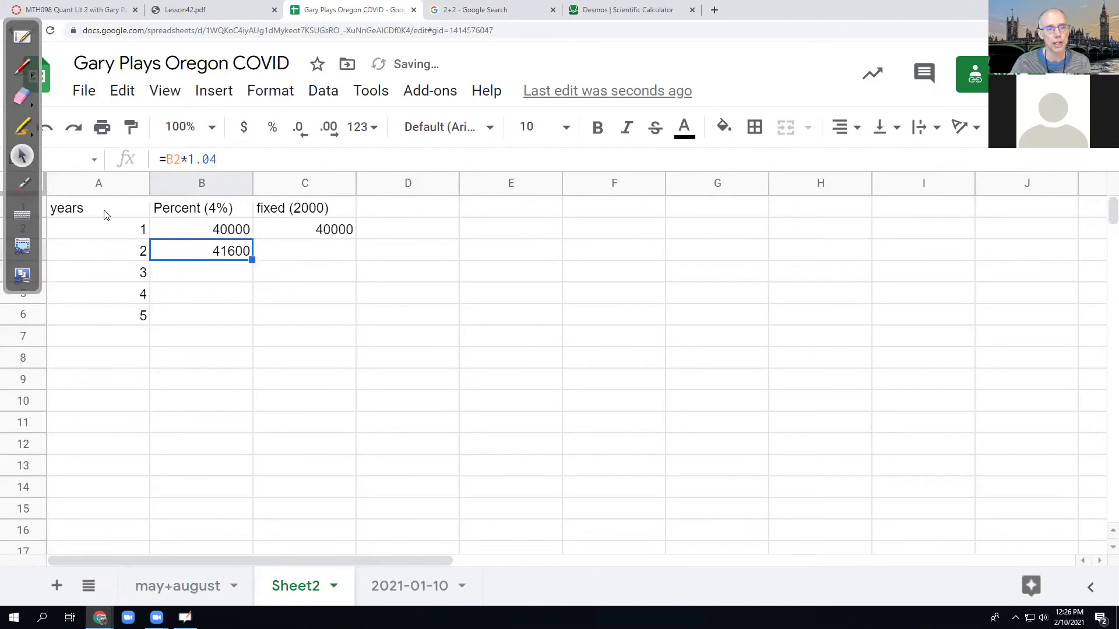
key(Right)
Step: Enter =C2+2000 for year 2's fixed $2000 raise salary
text(=)
key(Up)
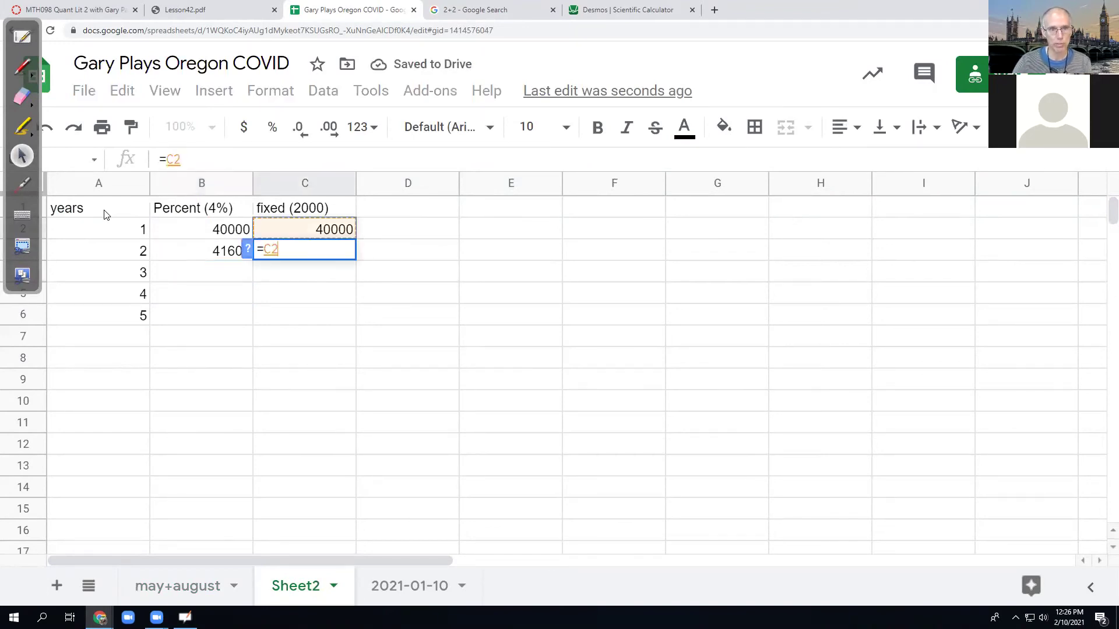
text(+2000)
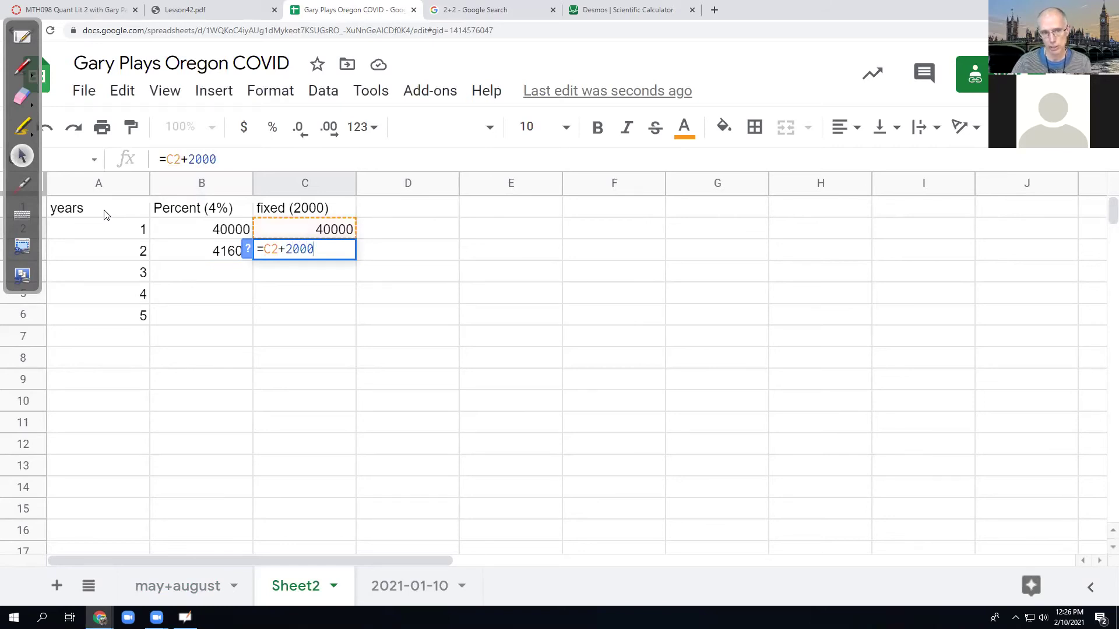
key(Return)
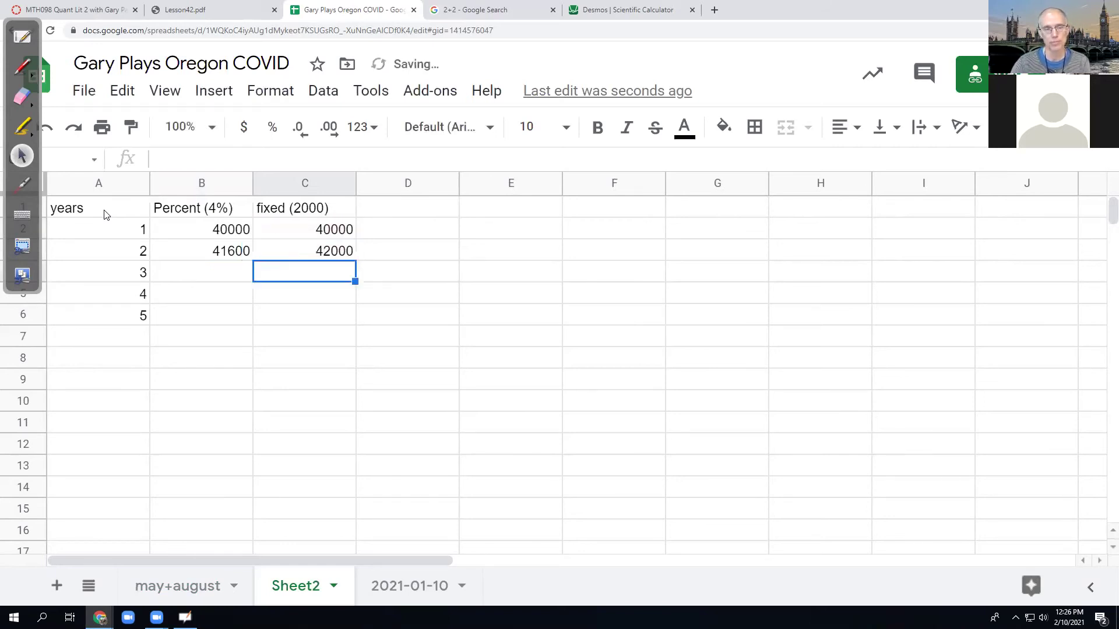
Step: Fill both raise formulas down through year 5 and format columns B:C as currency
click(201, 251)
shift+click(270, 252)
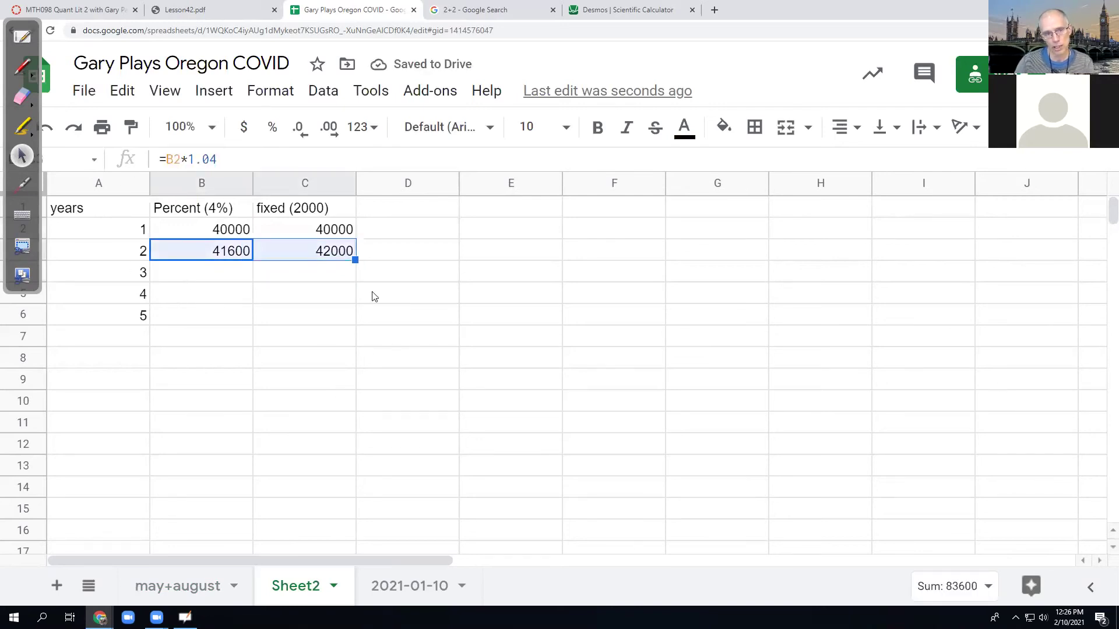
drag(355, 258, 360, 321)
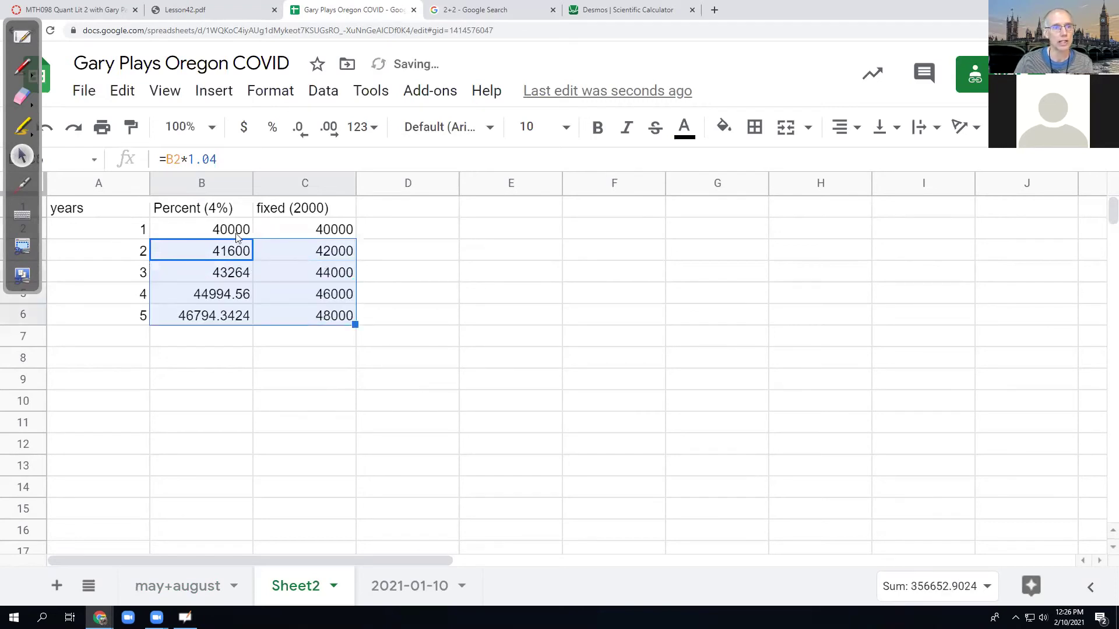
drag(198, 183, 291, 180)
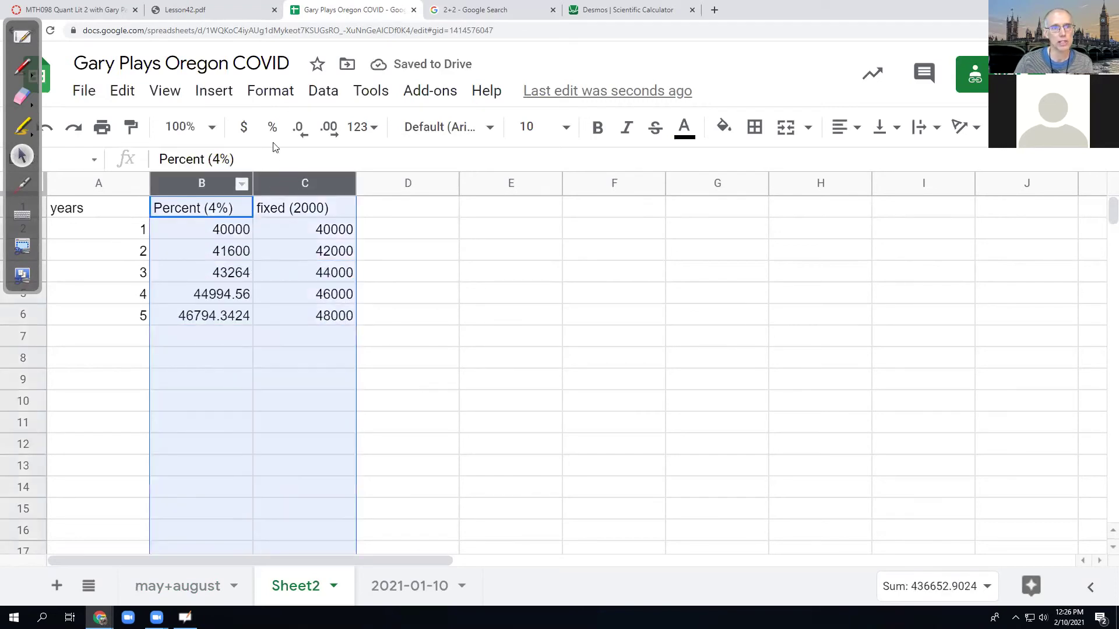
click(244, 127)
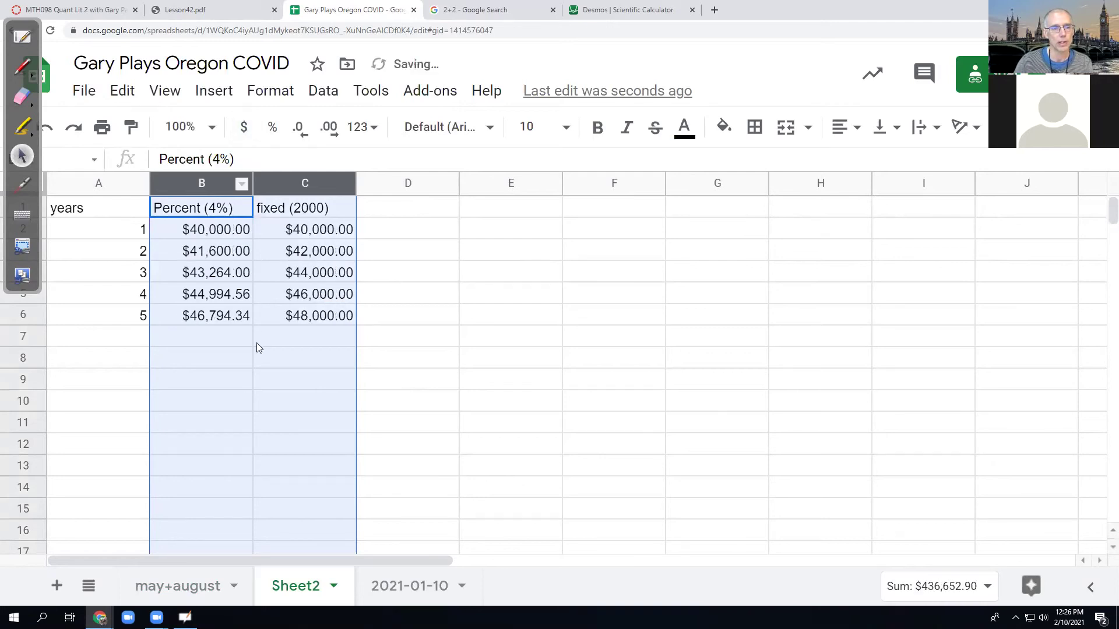
click(322, 236)
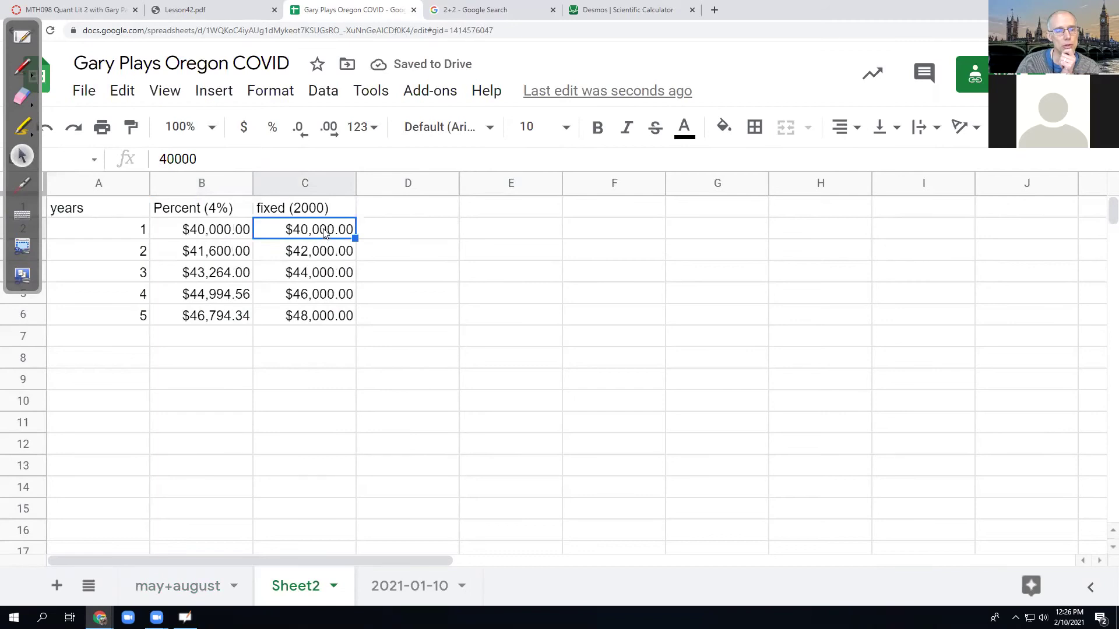
click(323, 259)
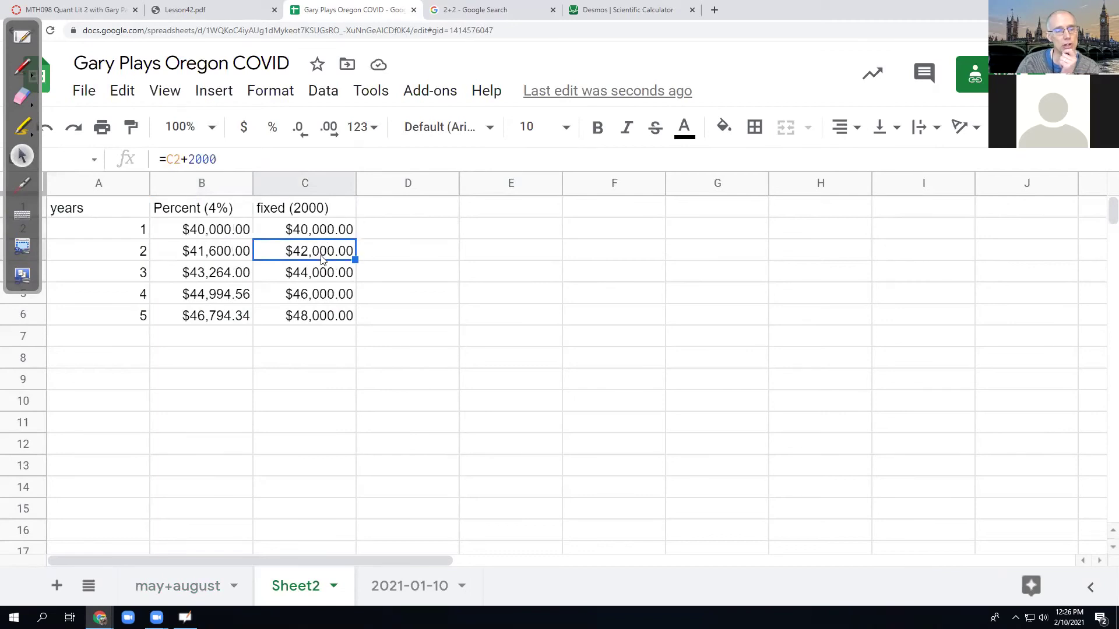
click(320, 274)
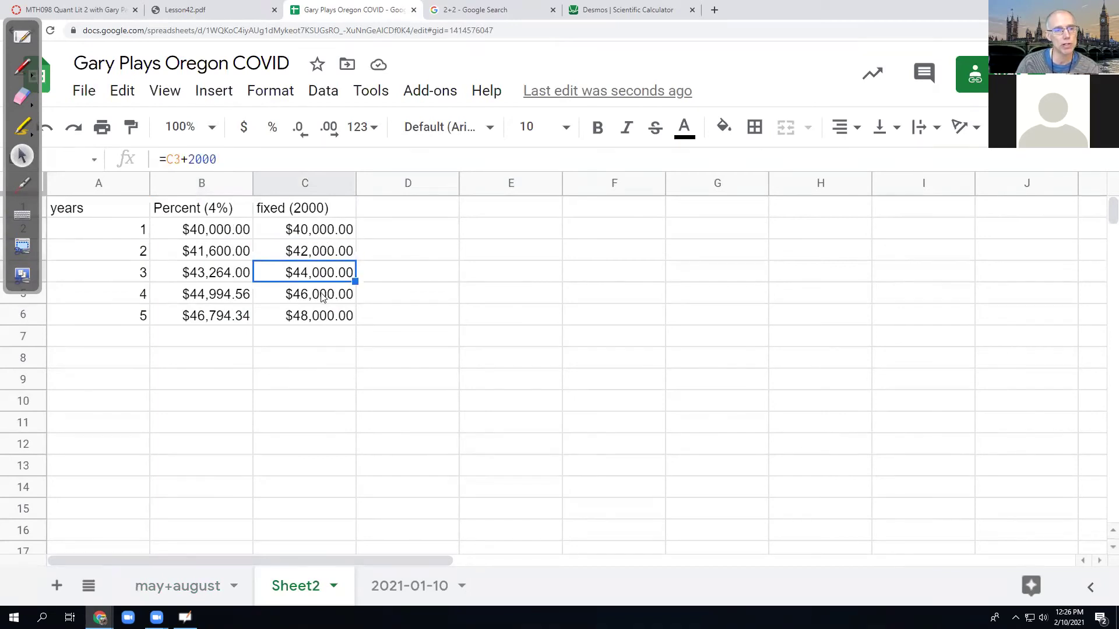
click(321, 297)
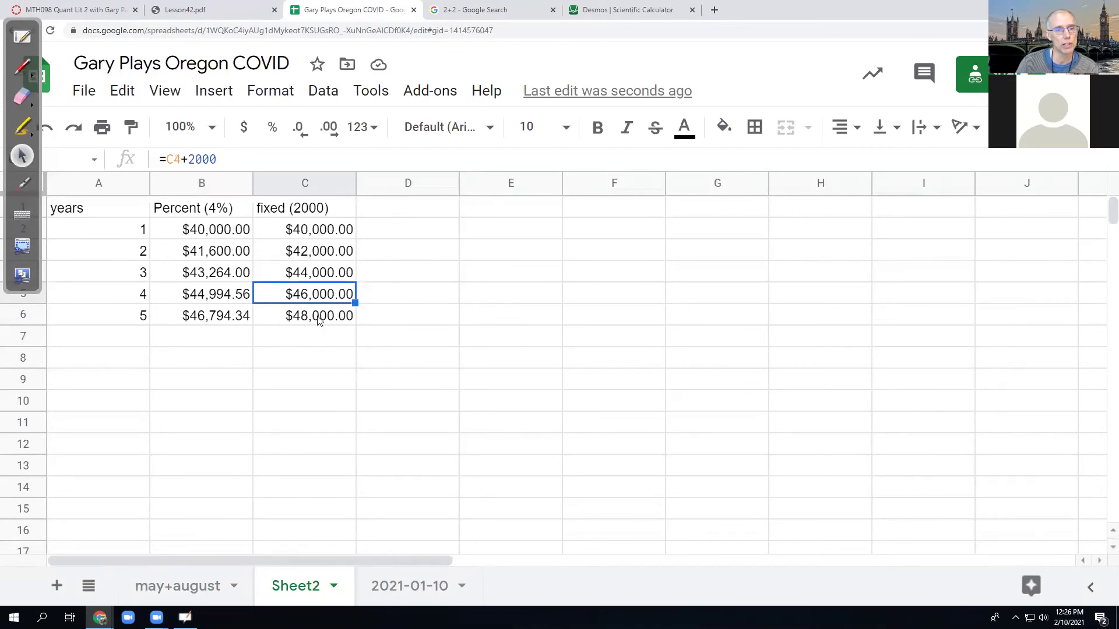
click(319, 321)
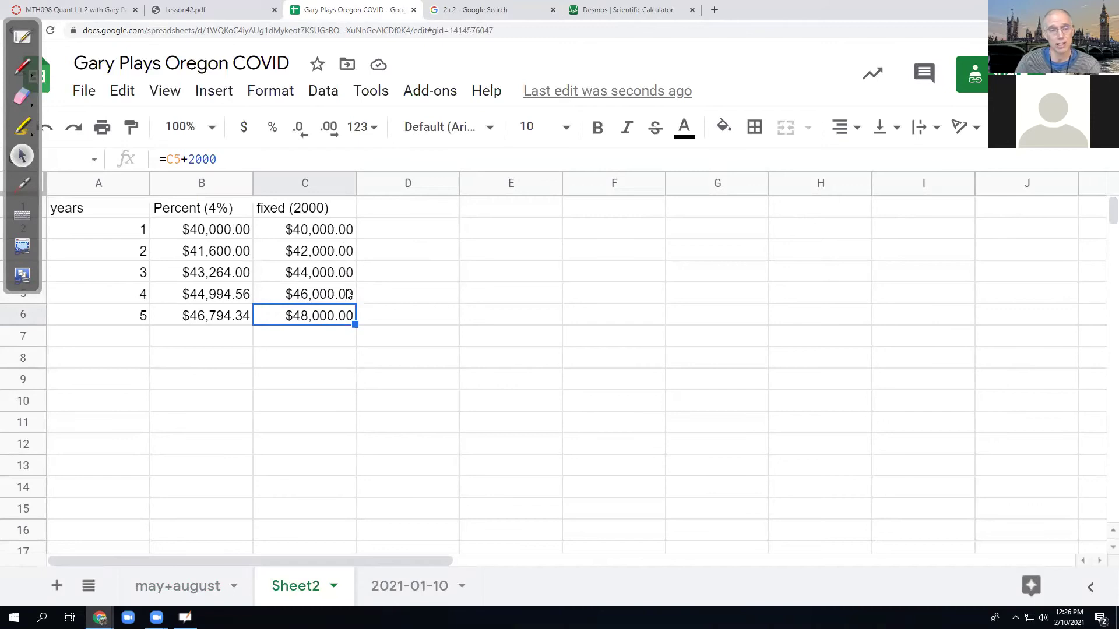
click(319, 211)
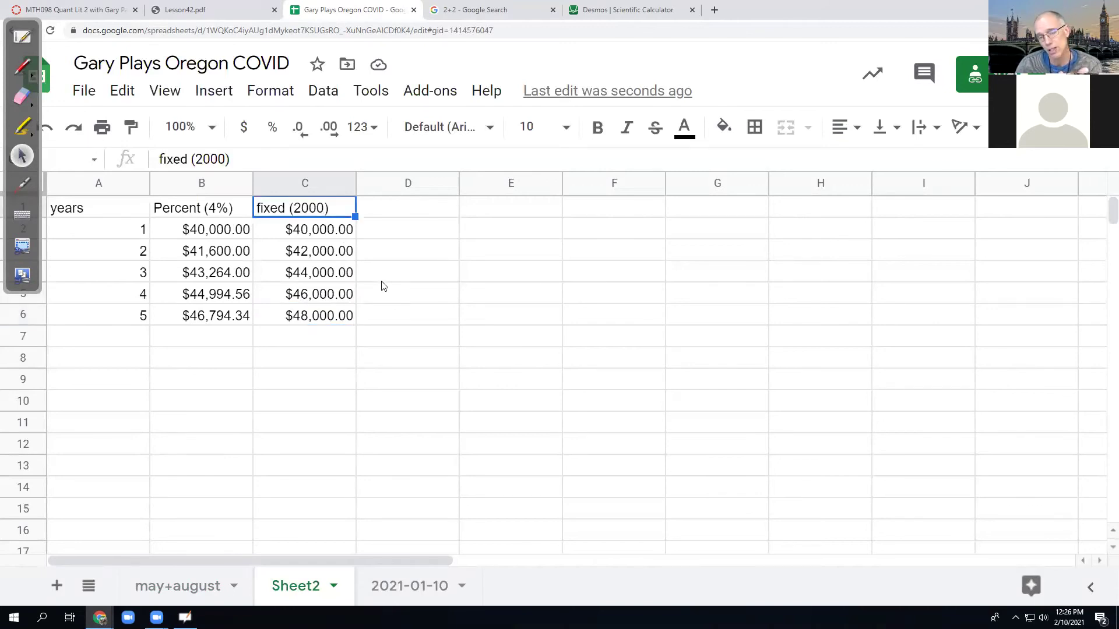
click(219, 213)
Step: Fill years and both salary columns down to year 15, then compare year 13's two salaries
click(317, 212)
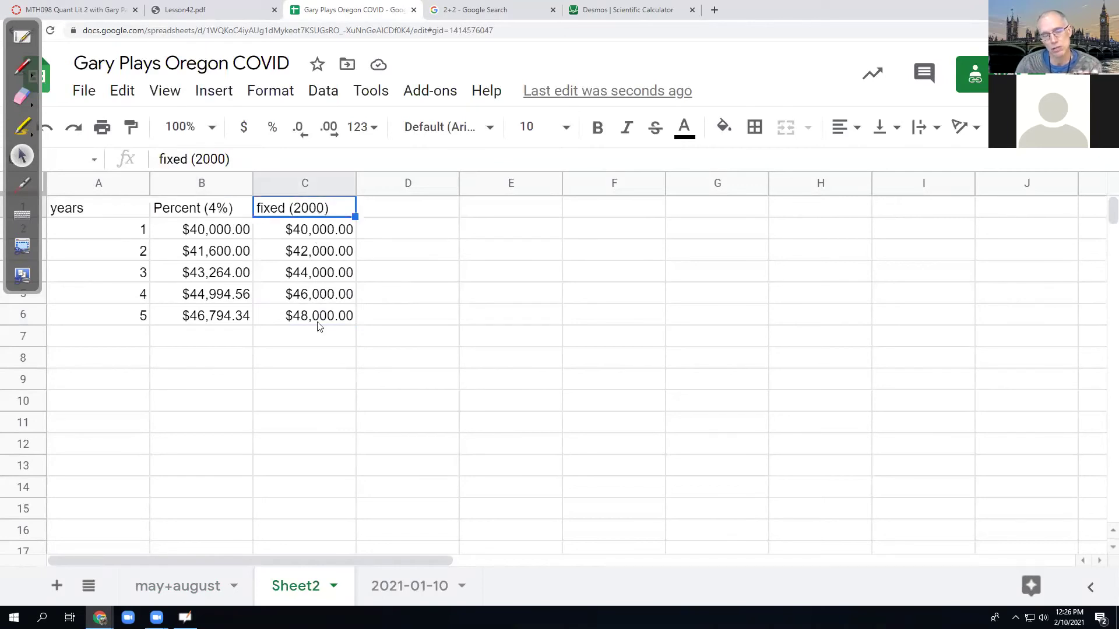
drag(120, 296, 352, 535)
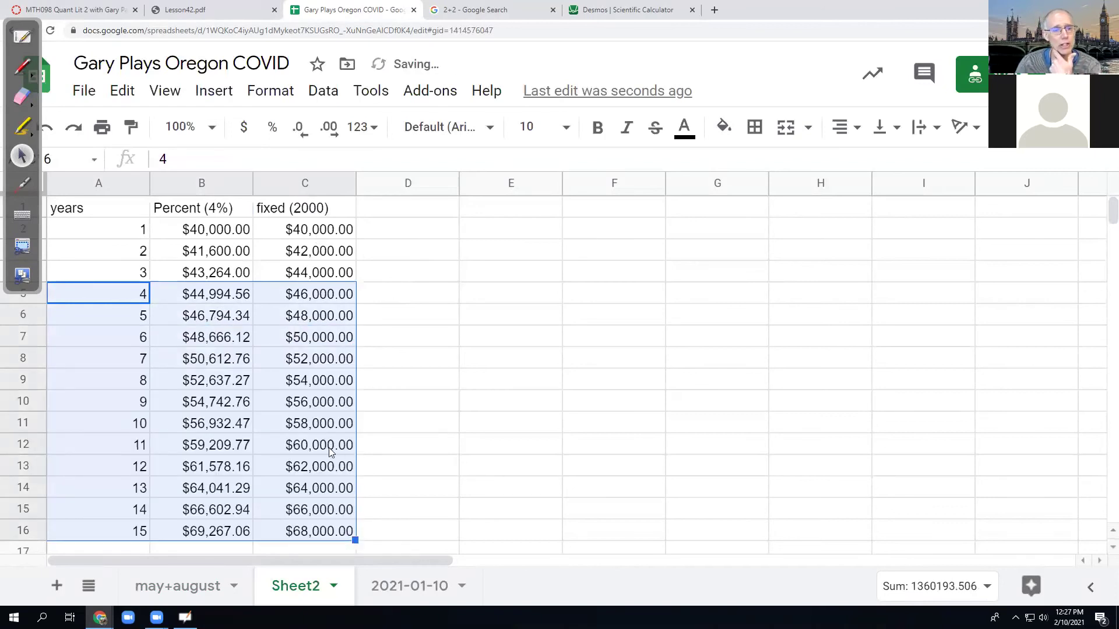
scroll(254, 478, down, 1)
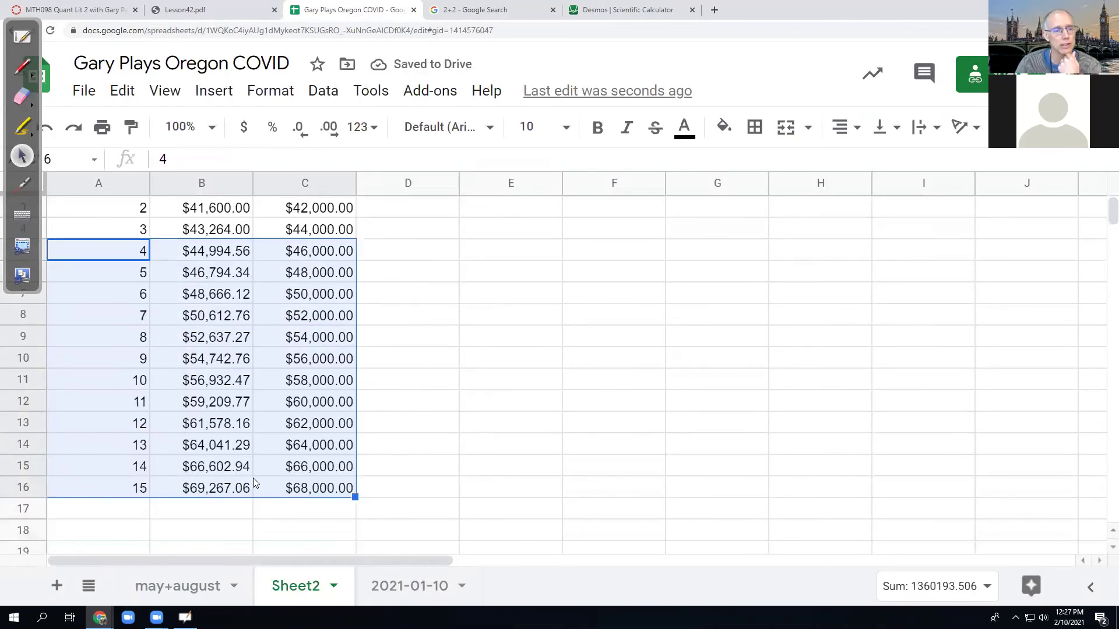
click(240, 449)
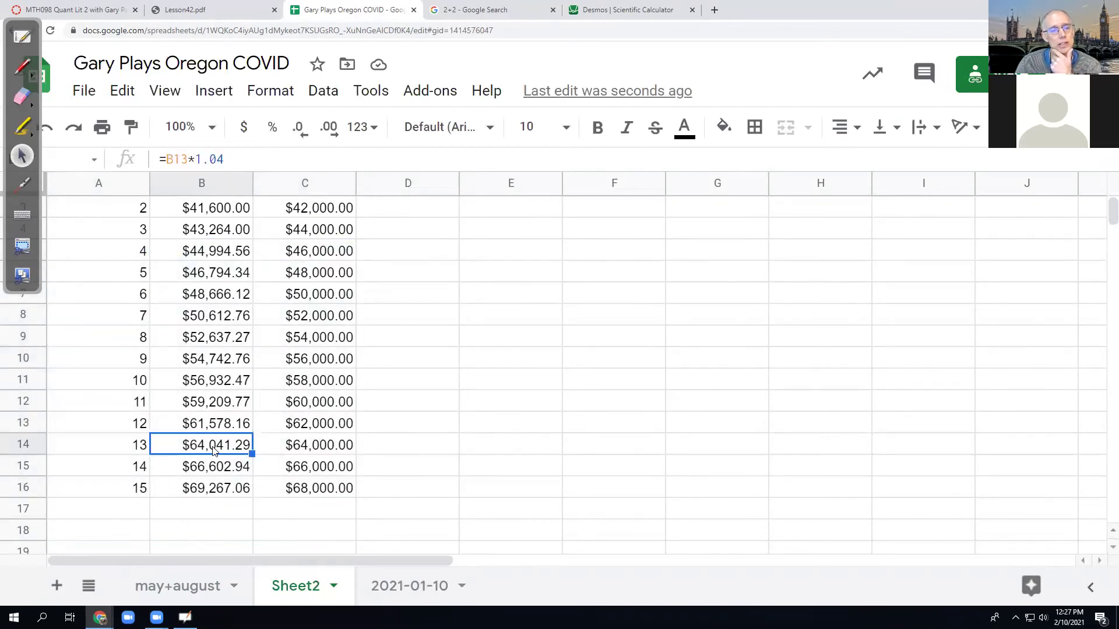
shift+click(344, 449)
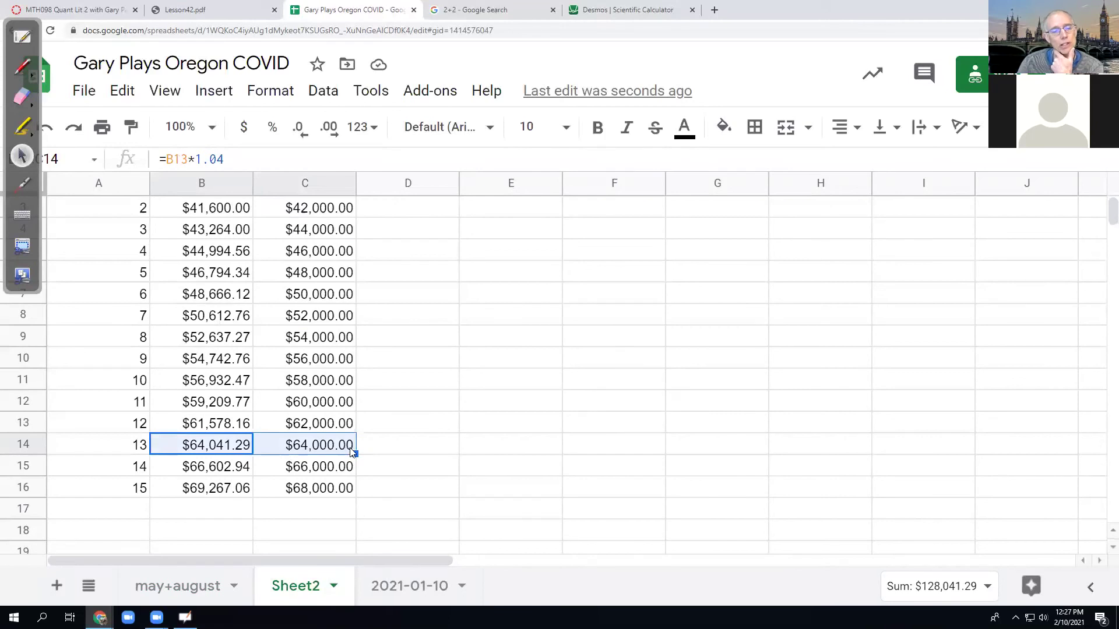
scroll(350, 452, up, 2)
Step: Add a 'differnece' header in D1
click(401, 210)
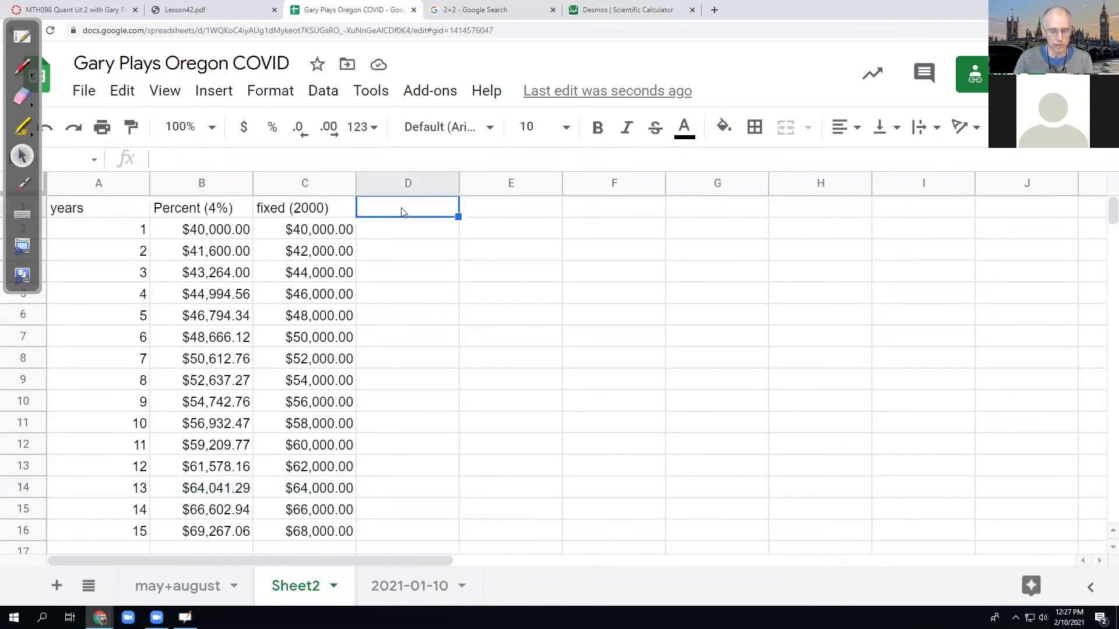
text(differne)
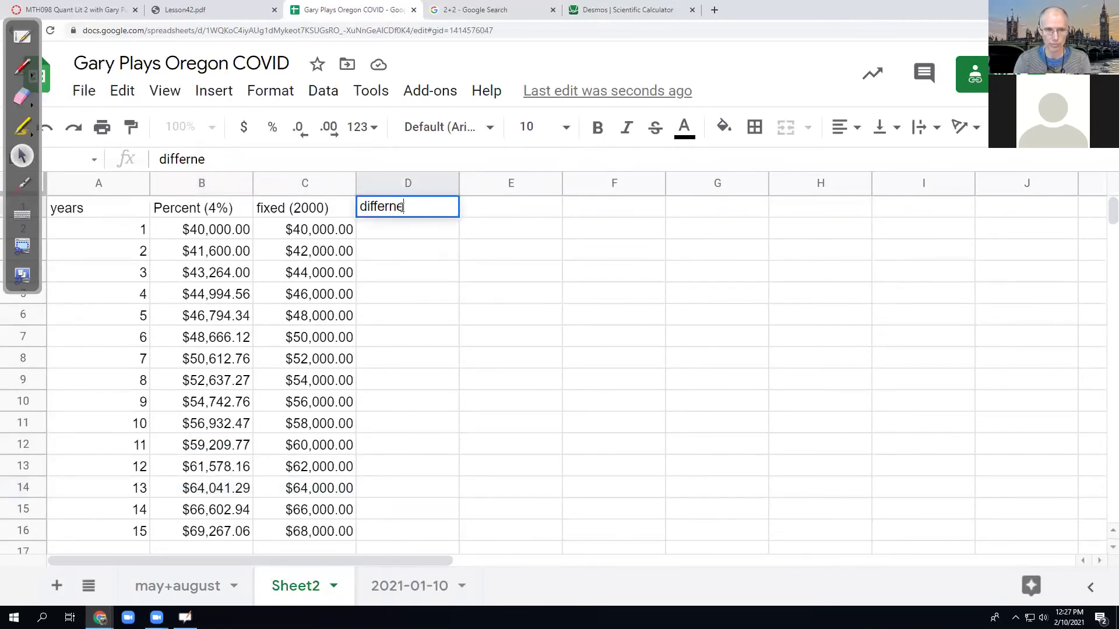
text(ce\)
key(Return)
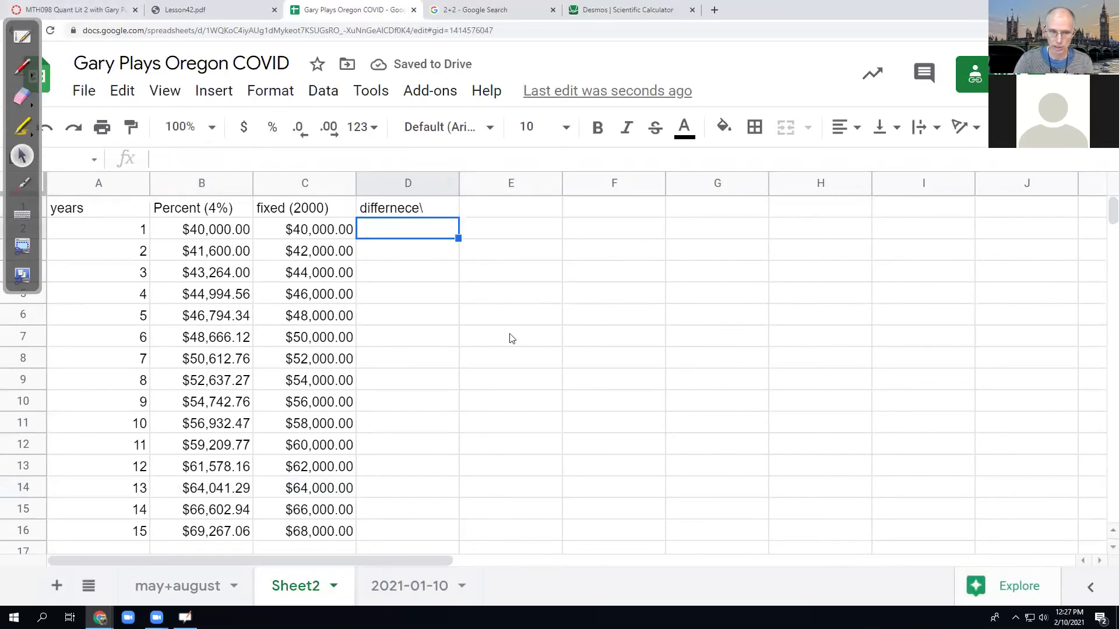
Step: Enter =C2-B2 in D2, decline Auto Fill, and fill it down through year 15
text(=)
click(309, 228)
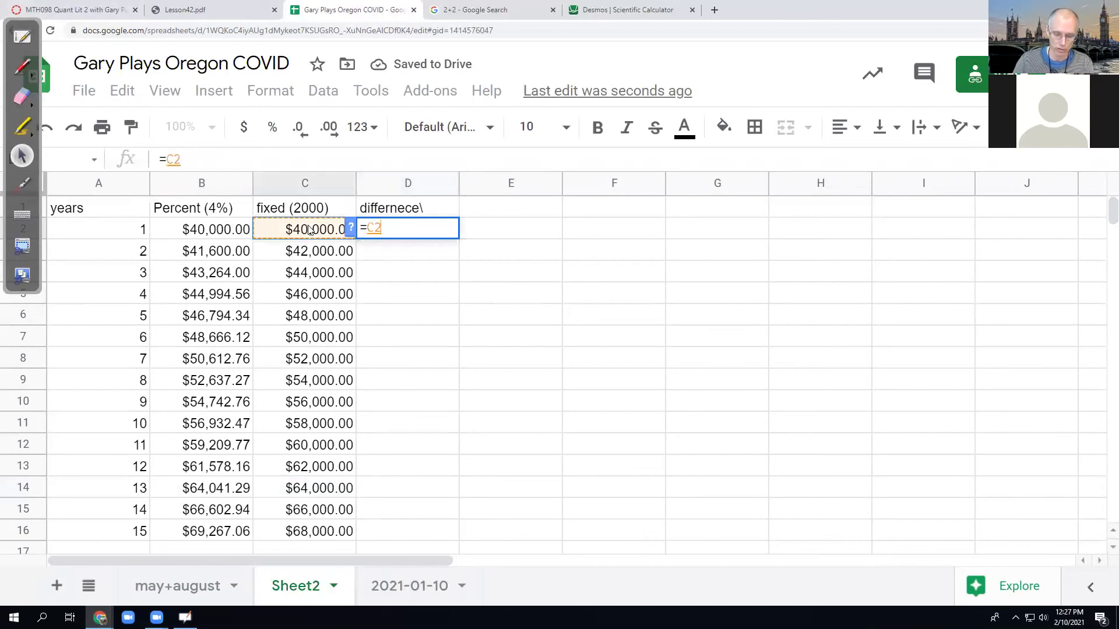
text(-)
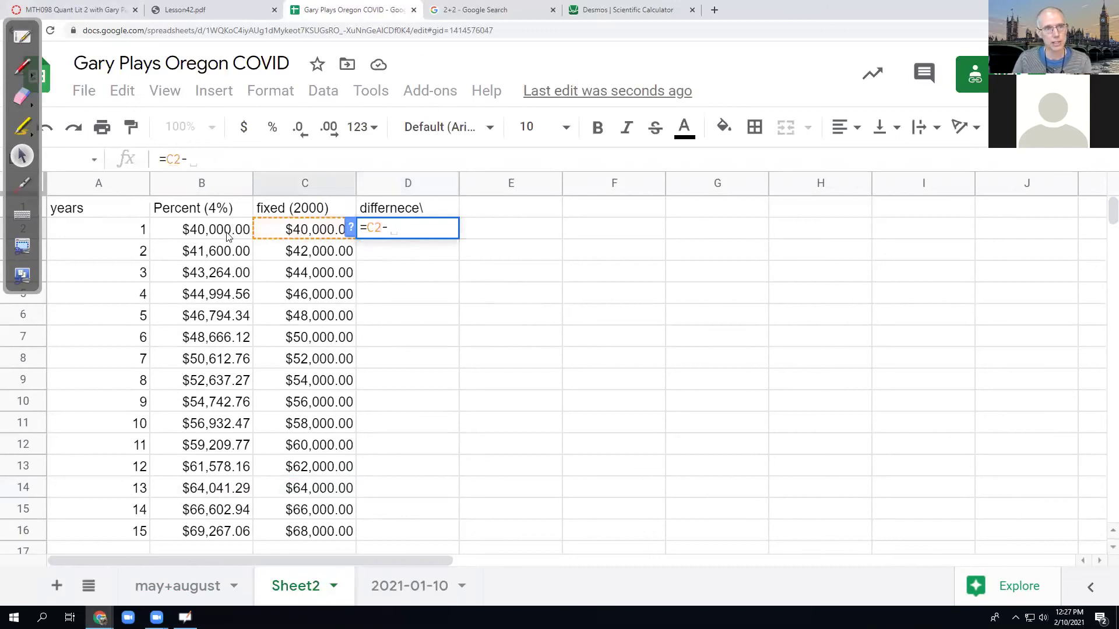
click(229, 236)
key(Return)
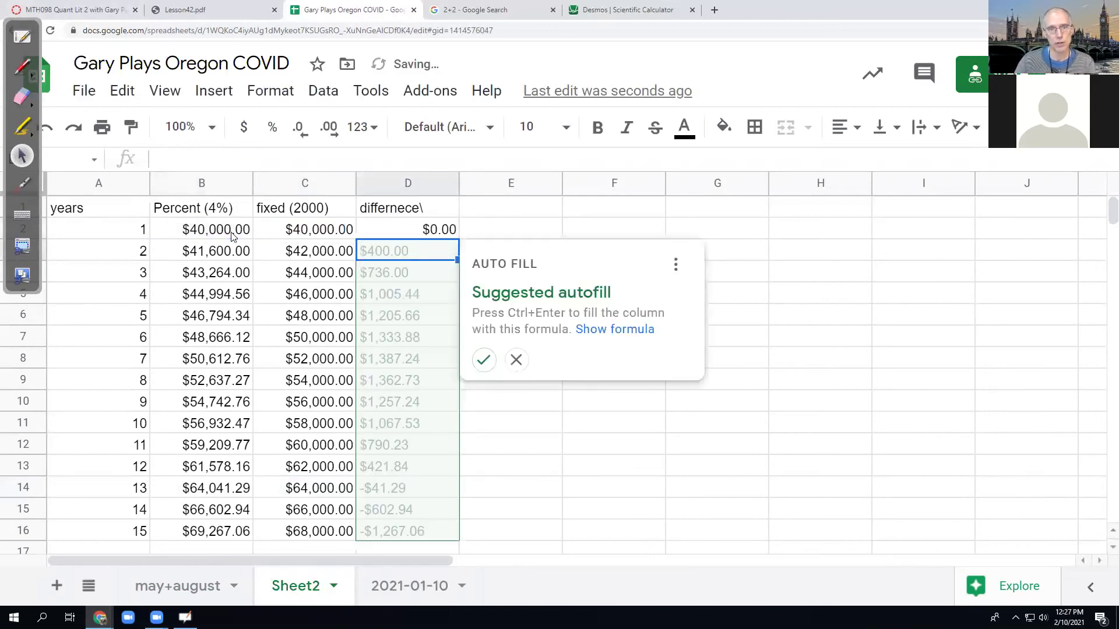
click(516, 360)
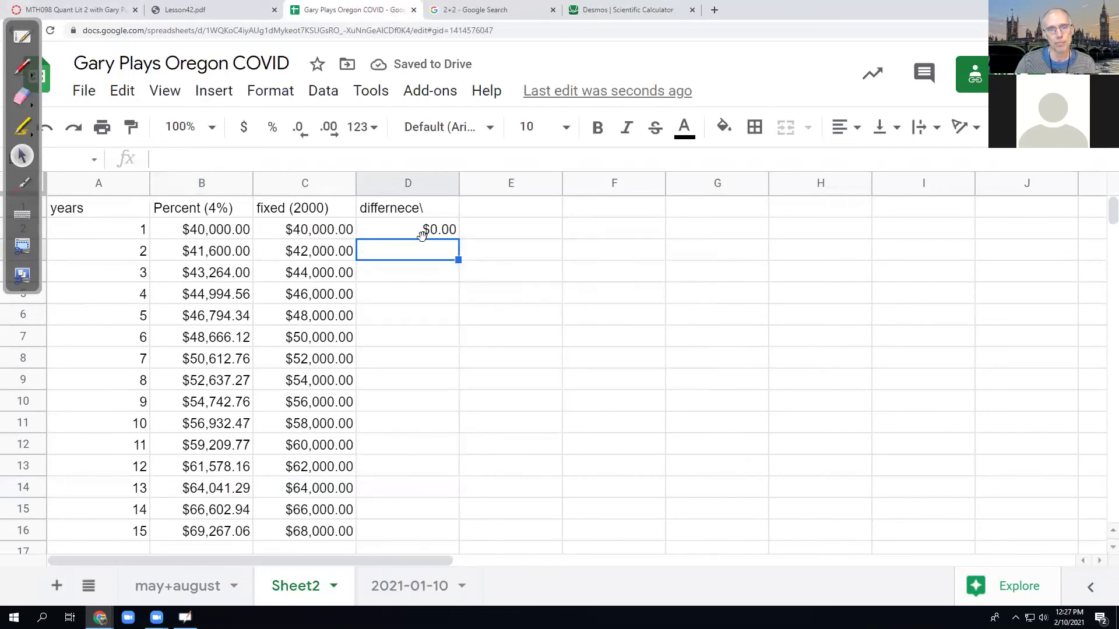
click(452, 235)
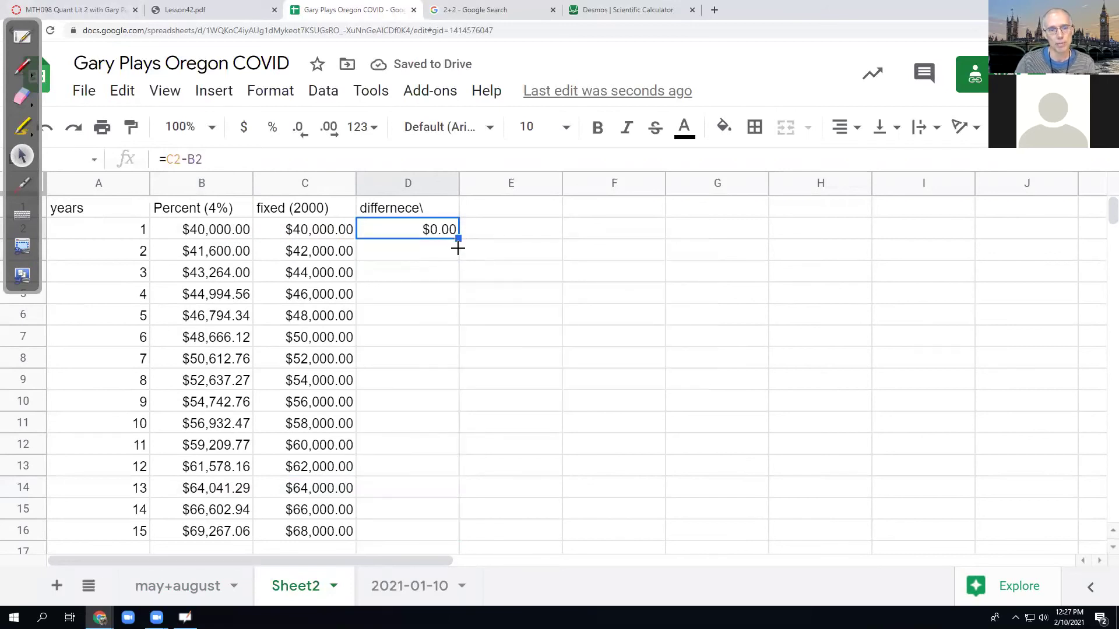
drag(457, 244, 450, 519)
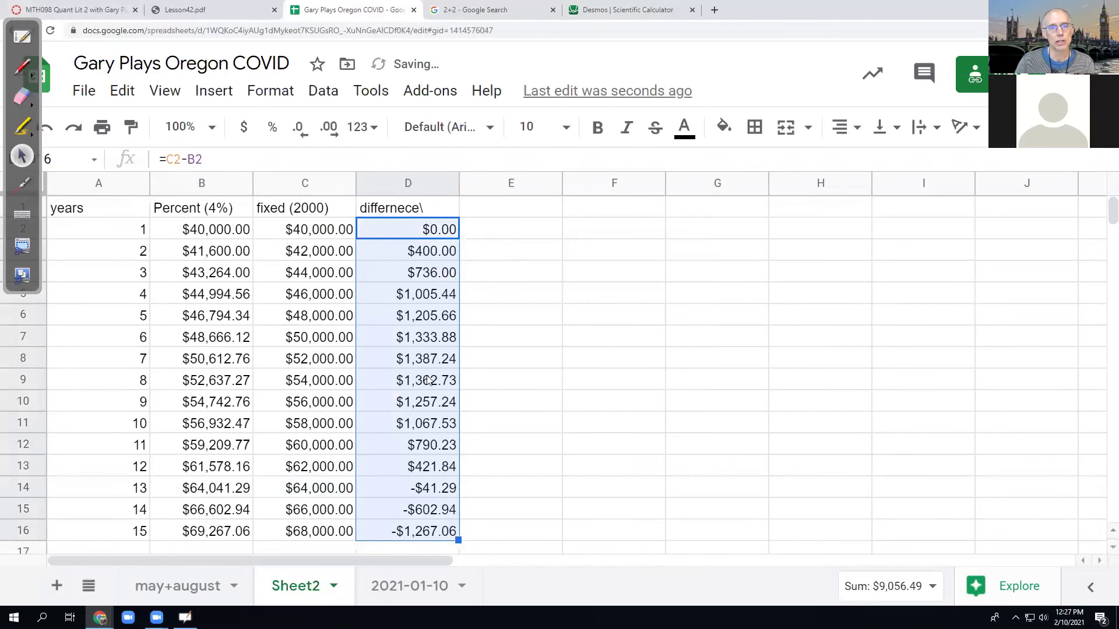
click(441, 258)
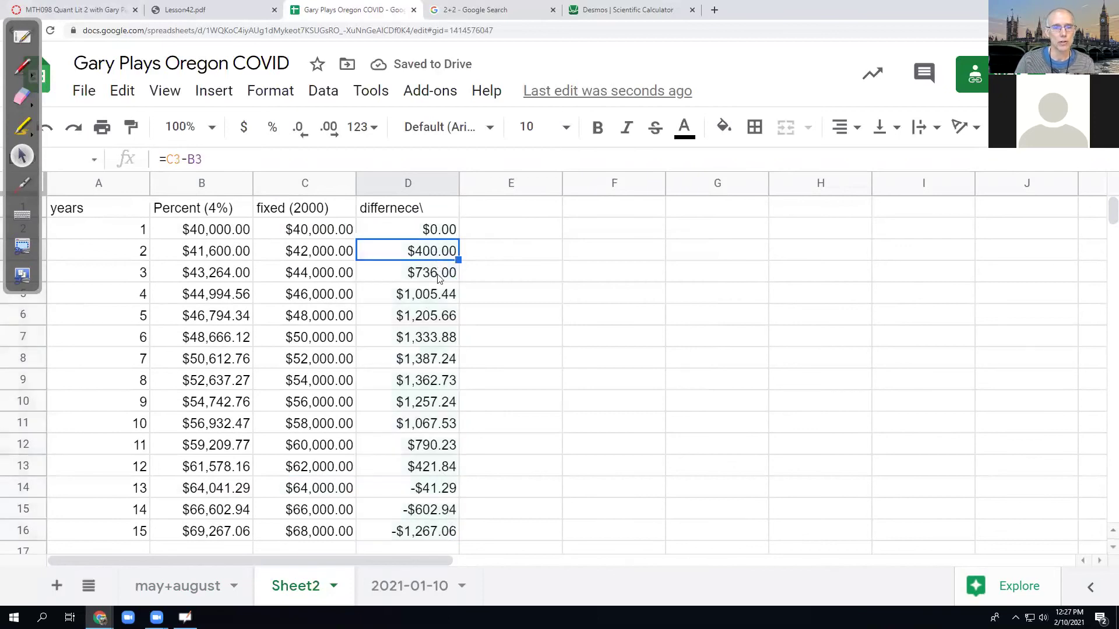
click(438, 274)
click(436, 299)
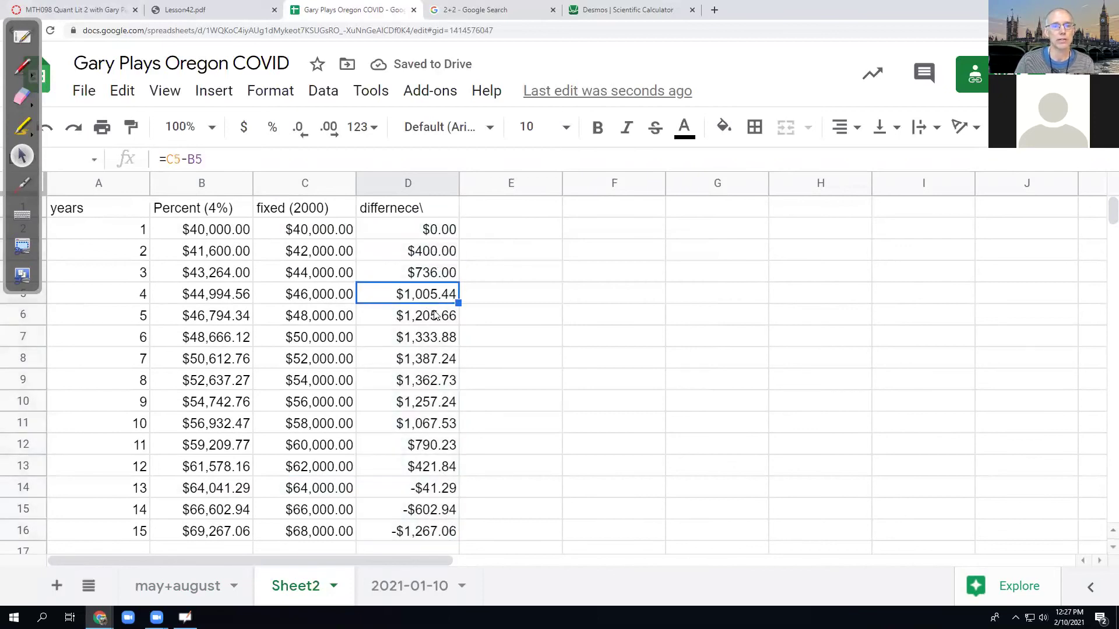
click(434, 315)
click(437, 341)
click(437, 361)
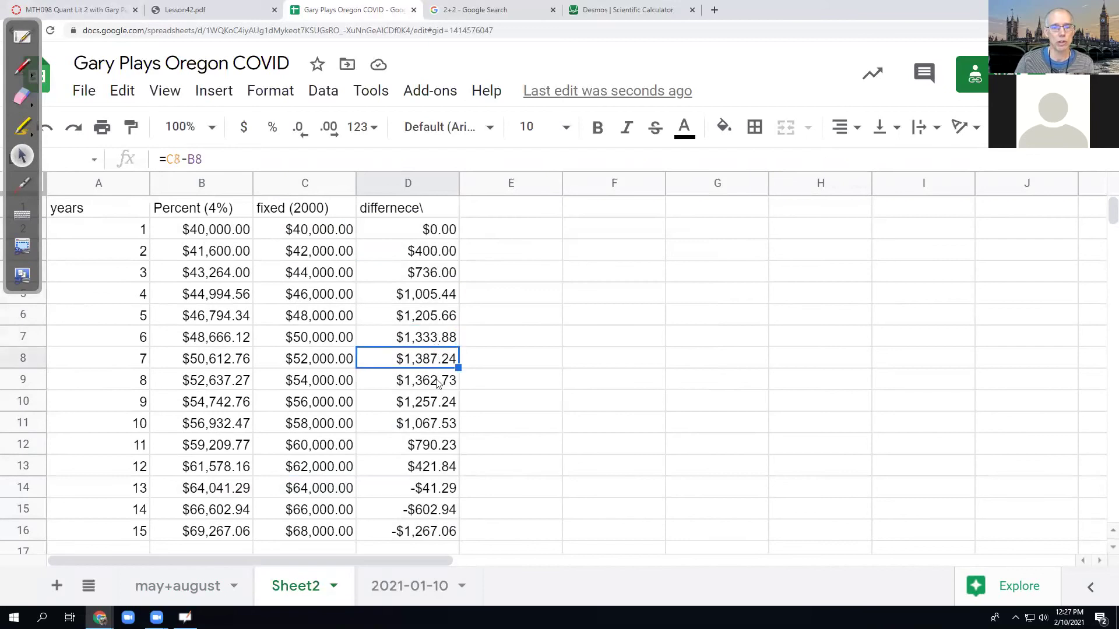
click(437, 382)
click(438, 405)
click(436, 425)
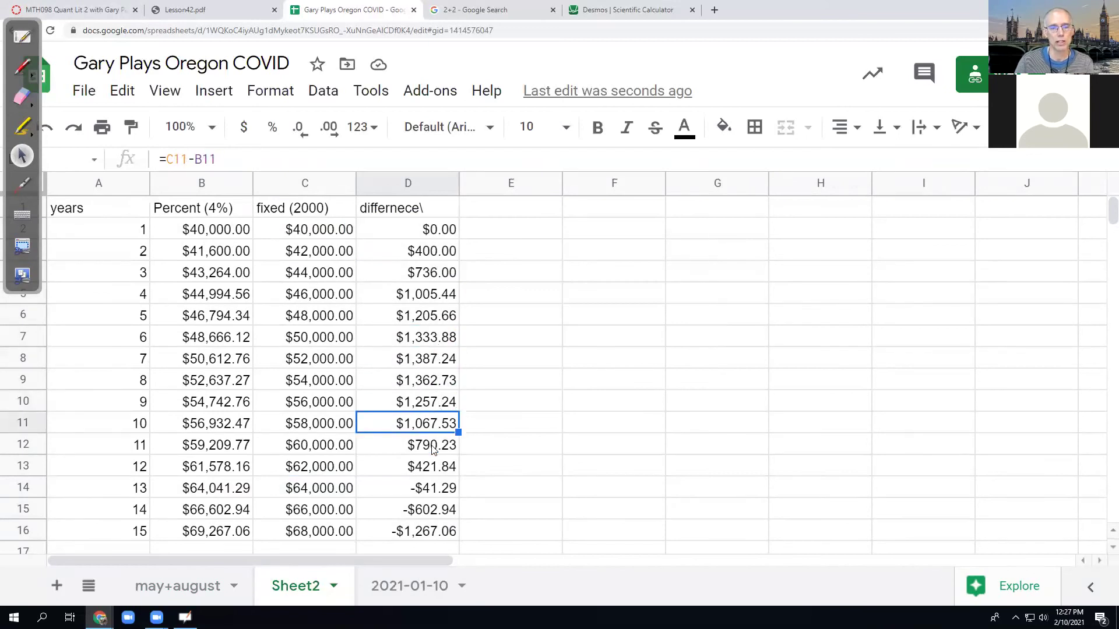
click(433, 449)
click(432, 470)
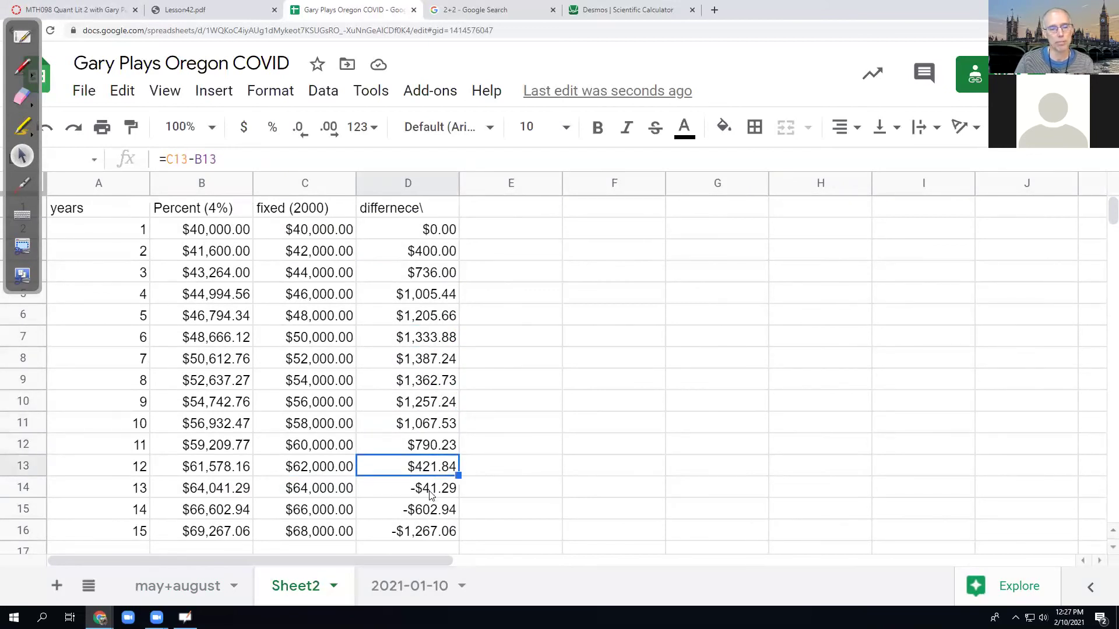
click(434, 487)
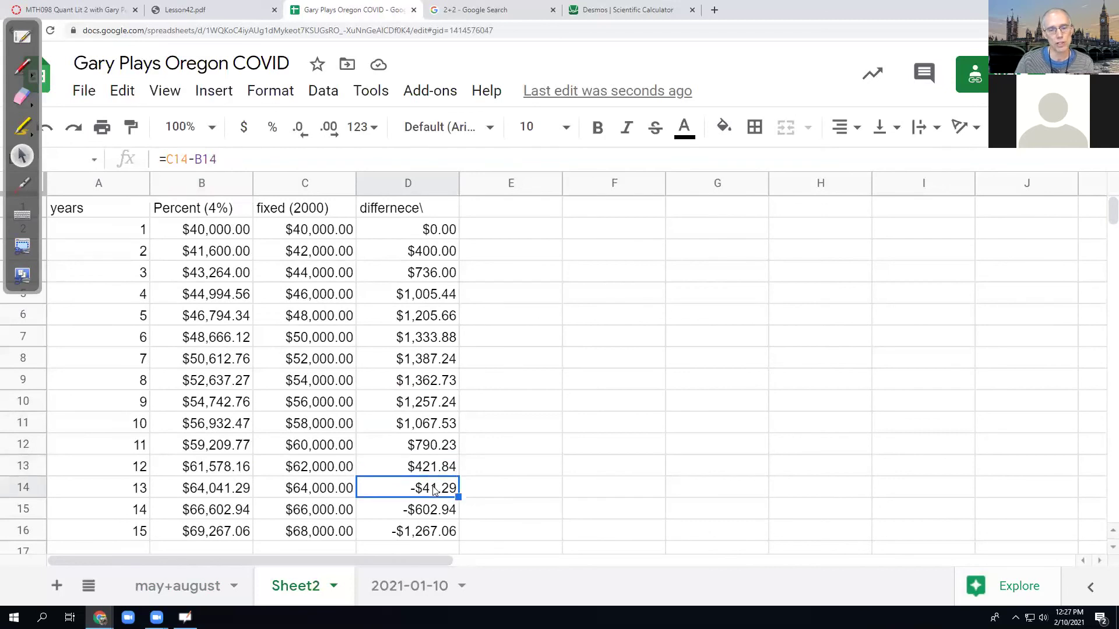
click(432, 471)
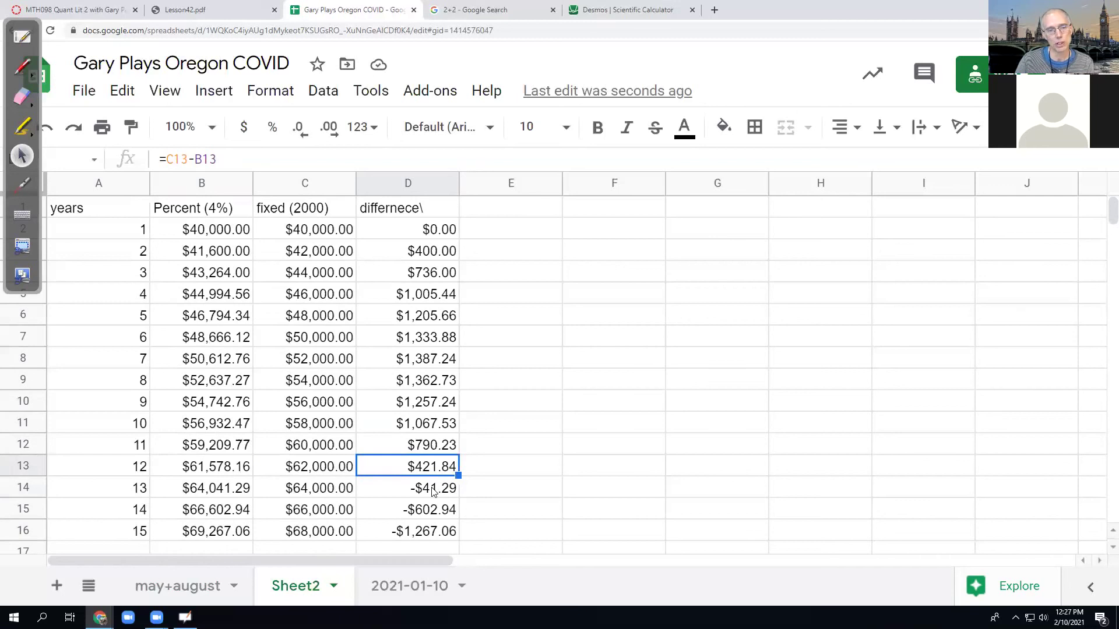
click(432, 489)
click(437, 511)
click(425, 531)
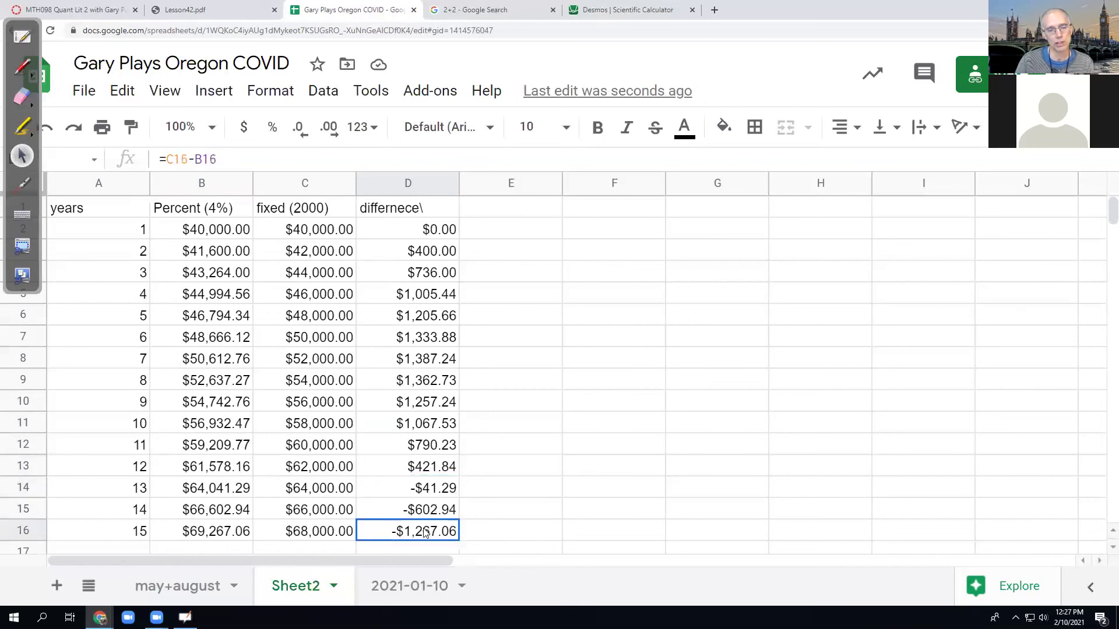
Step: Extend all four columns from years 14–15 down to year 36, then select the year 20 and 30 rows
scroll(528, 449, down, 2)
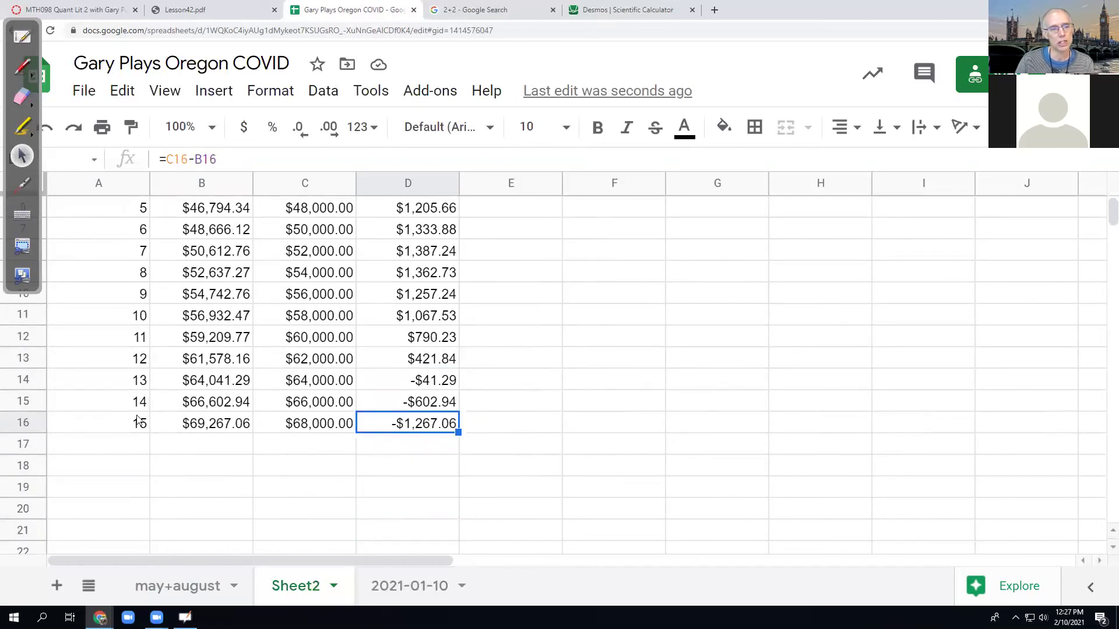
drag(130, 407, 452, 574)
scroll(509, 414, up, 2)
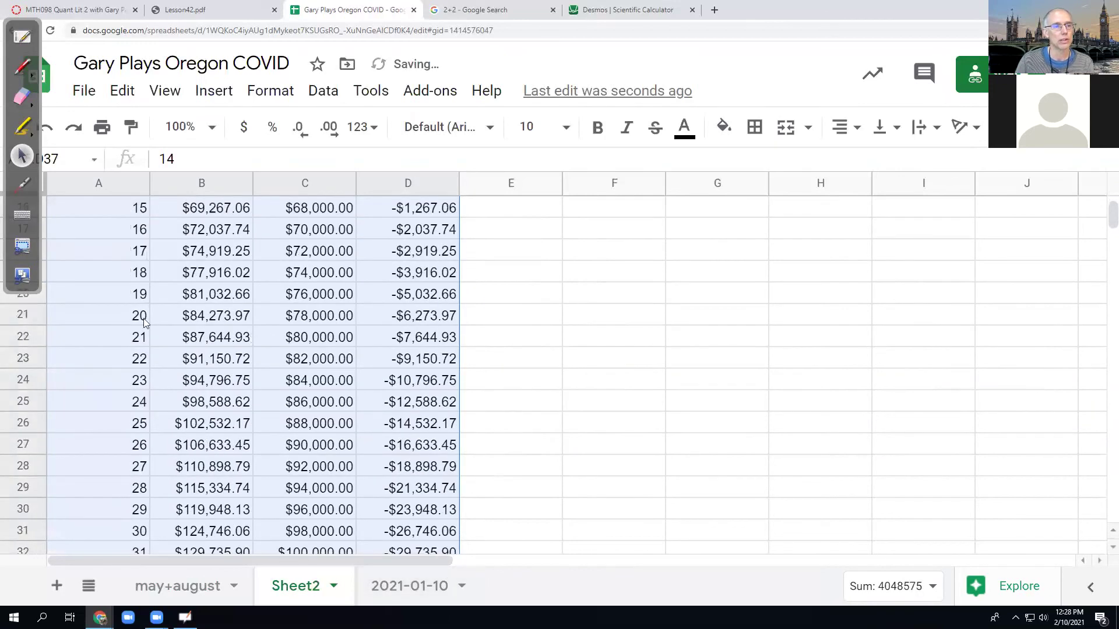
drag(123, 316, 418, 317)
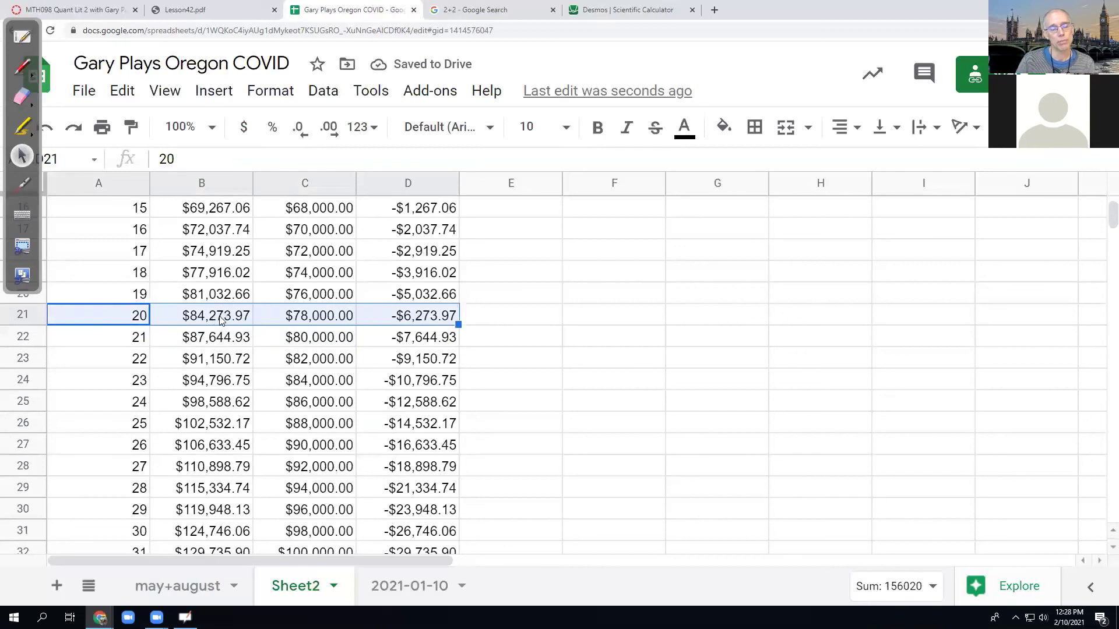
scroll(221, 319, down, 2)
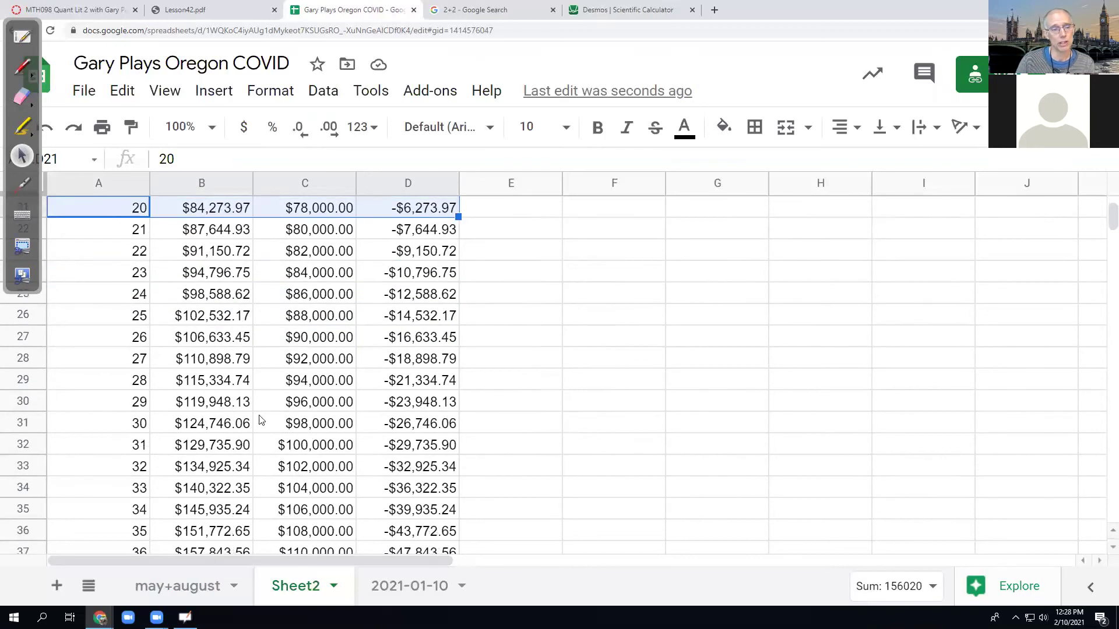
drag(196, 425, 412, 426)
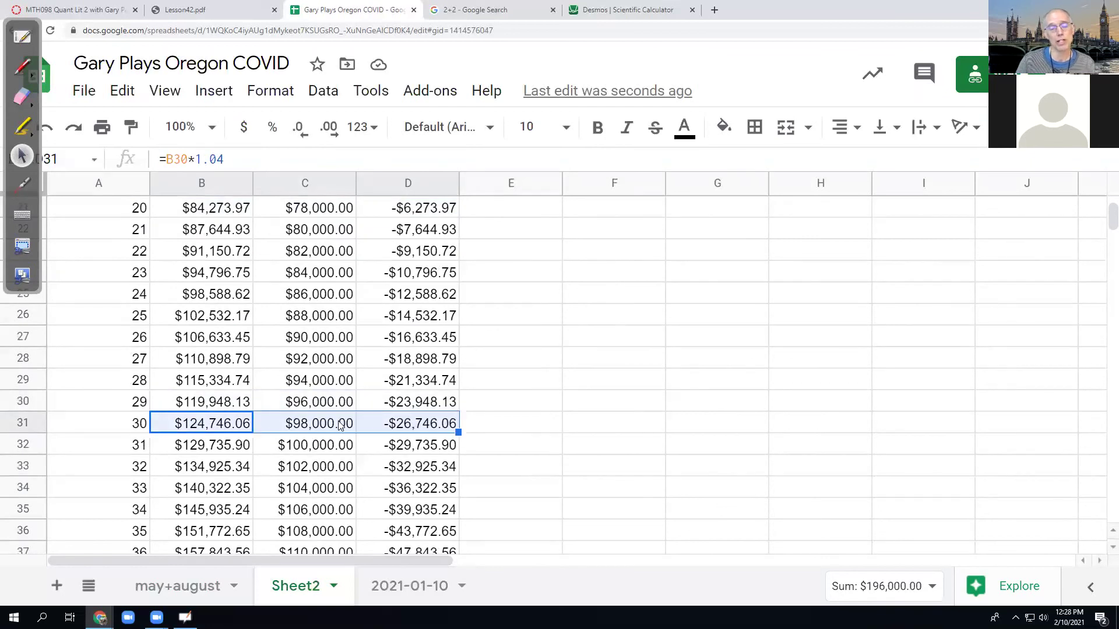
scroll(326, 424, up, 7)
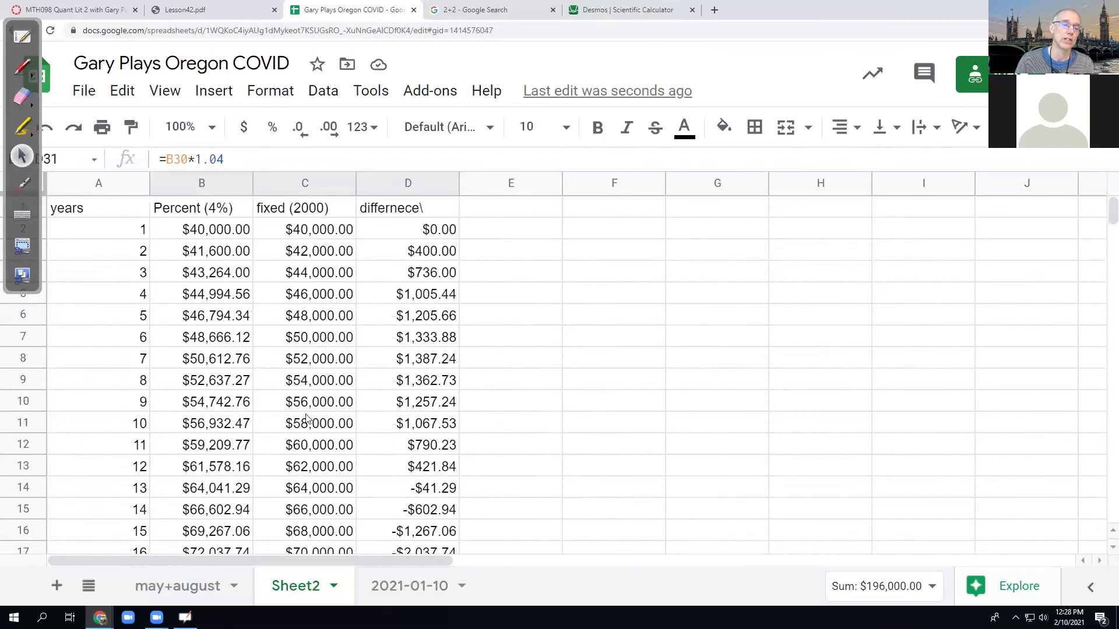
click(308, 213)
click(211, 214)
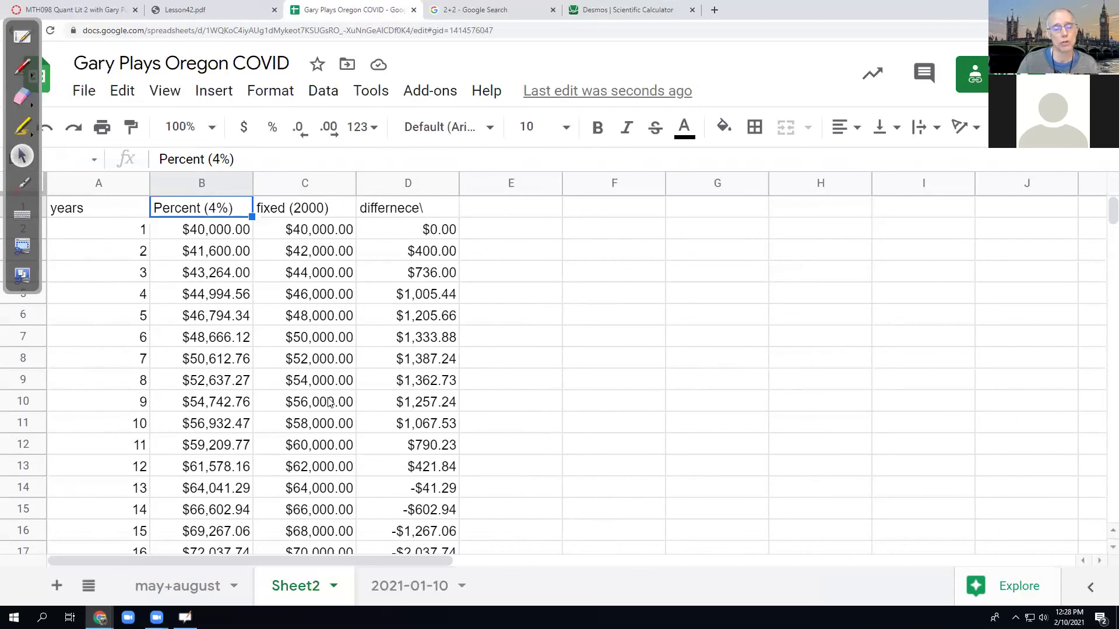
scroll(318, 388, down, 3)
scroll(318, 387, down, 1)
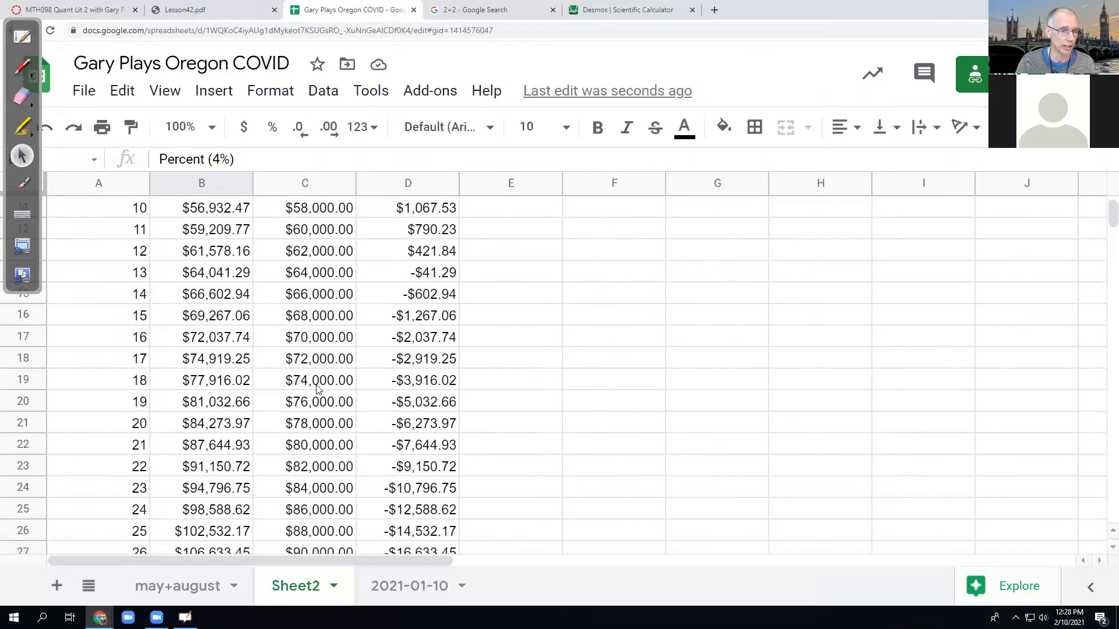
scroll(318, 388, up, 5)
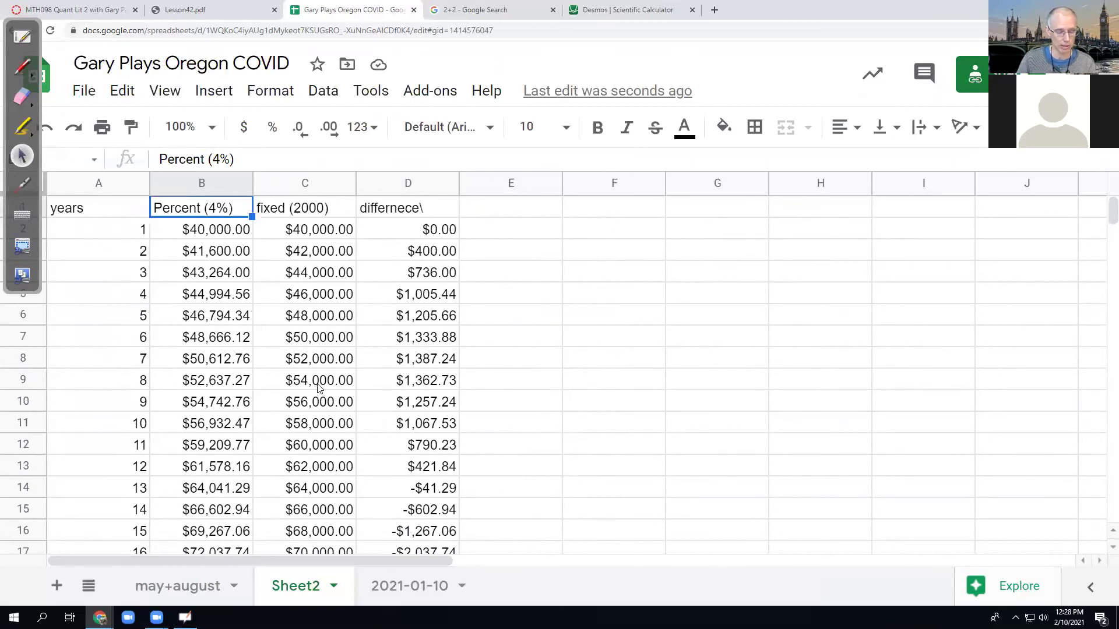